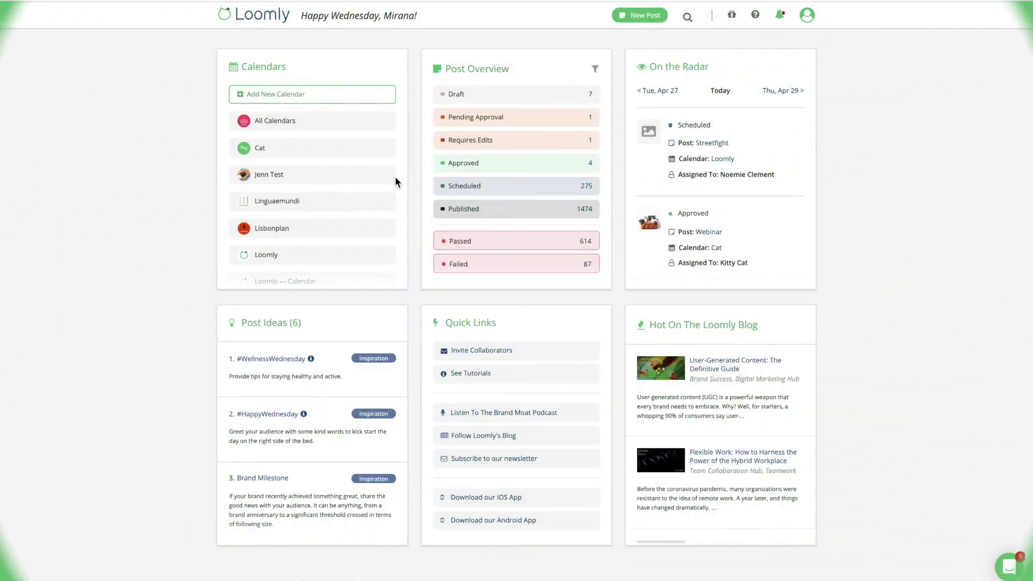
# - Scroll the dashboard's Calendars panel and open the Loomly calendar
pyautogui.scroll(-2, 396, 182)
pyautogui.scroll(-2, 395, 179)
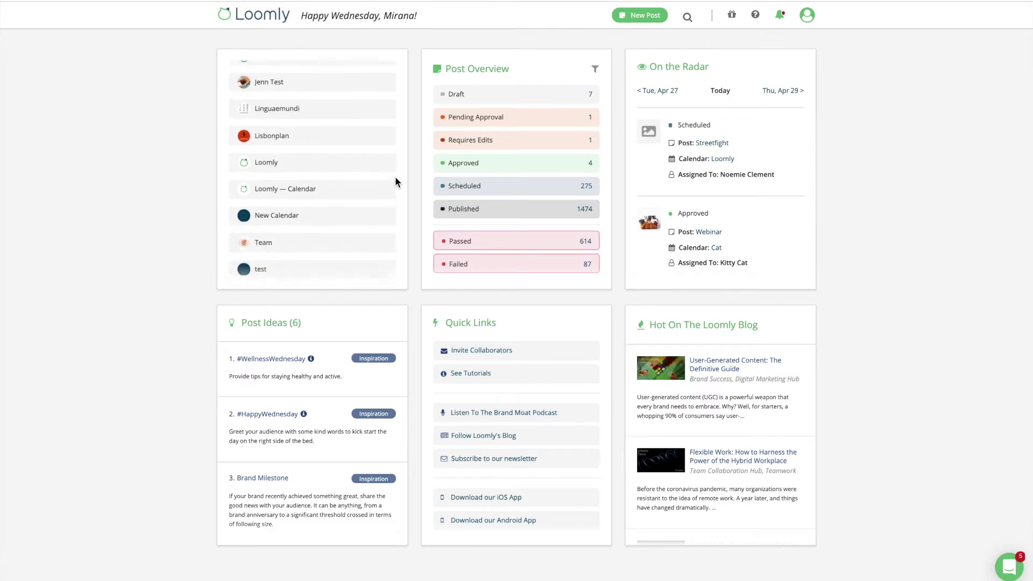
pyautogui.scroll(3, 395, 178)
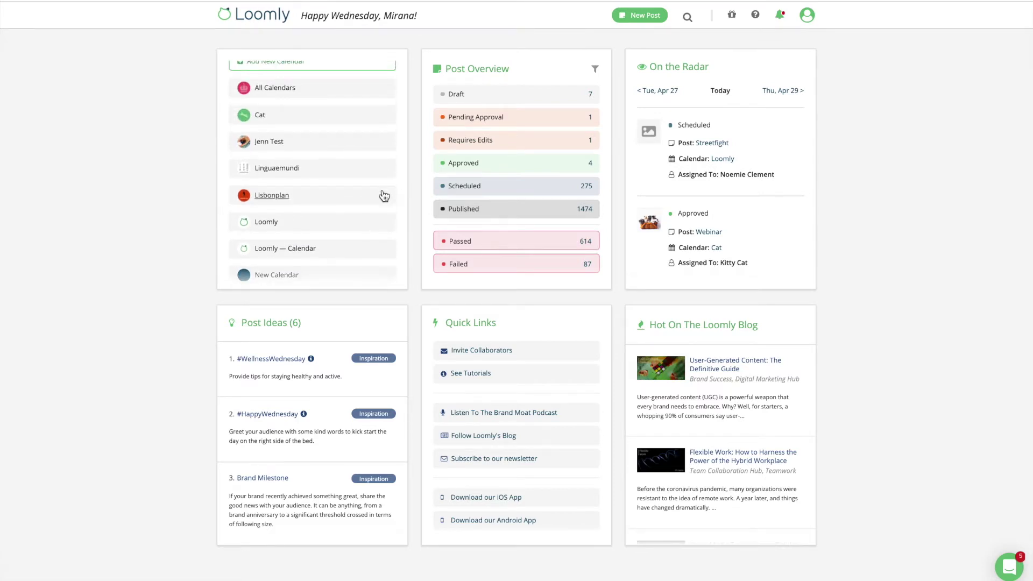
pyautogui.click(273, 225)
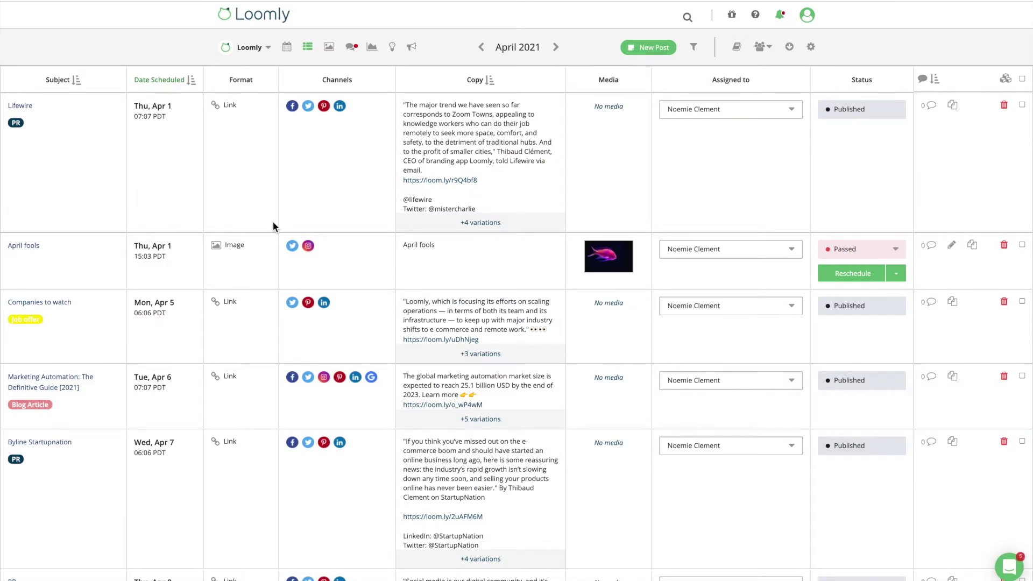
# - Scroll through the Loomly calendar's April 2021 posts in List view
pyautogui.scroll(-2, 272, 226)
pyautogui.scroll(-1, 273, 225)
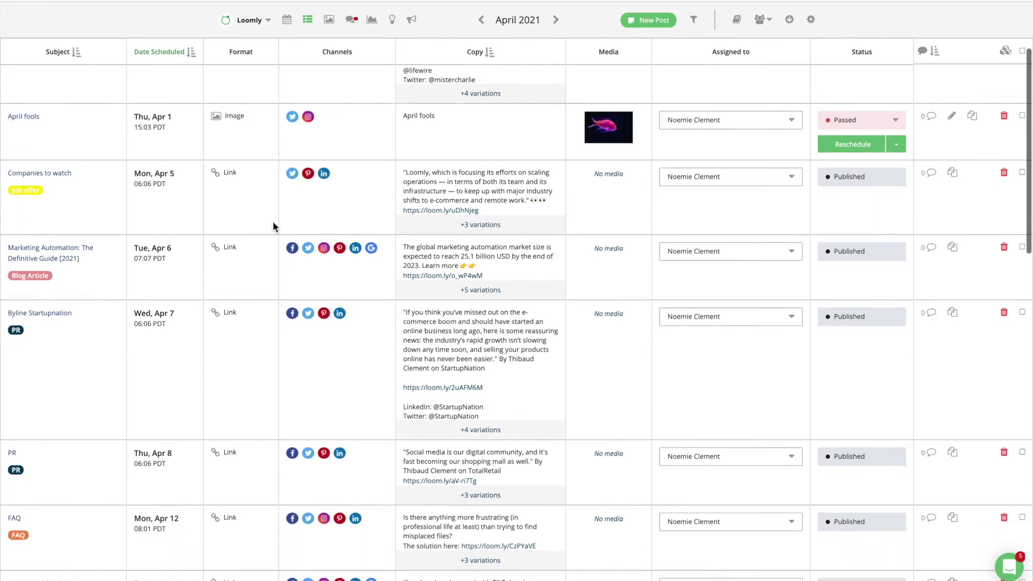
pyautogui.scroll(3, 273, 226)
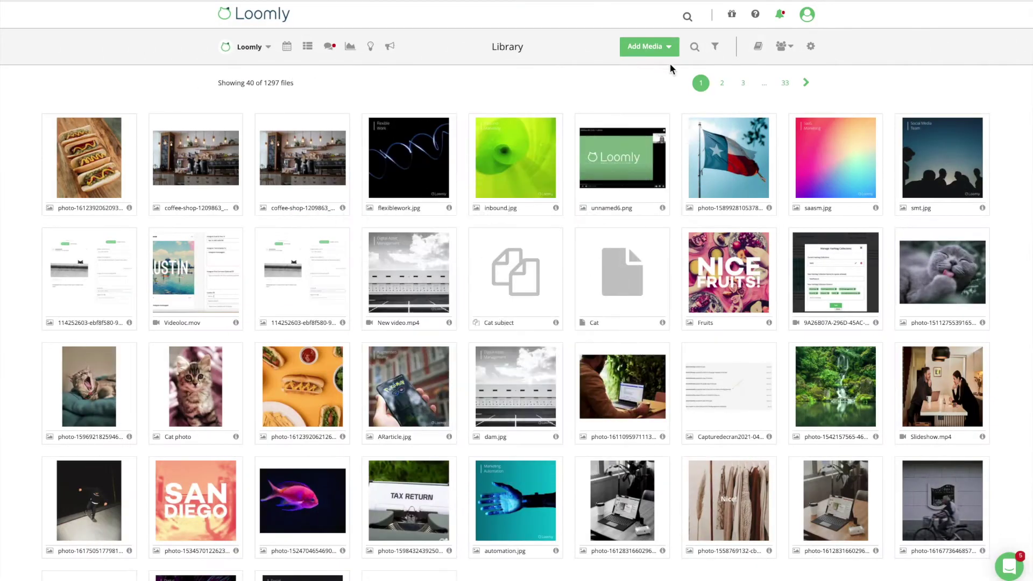
# - Tag the inbound.jpg photo with the Courses label
pyautogui.click(671, 49)
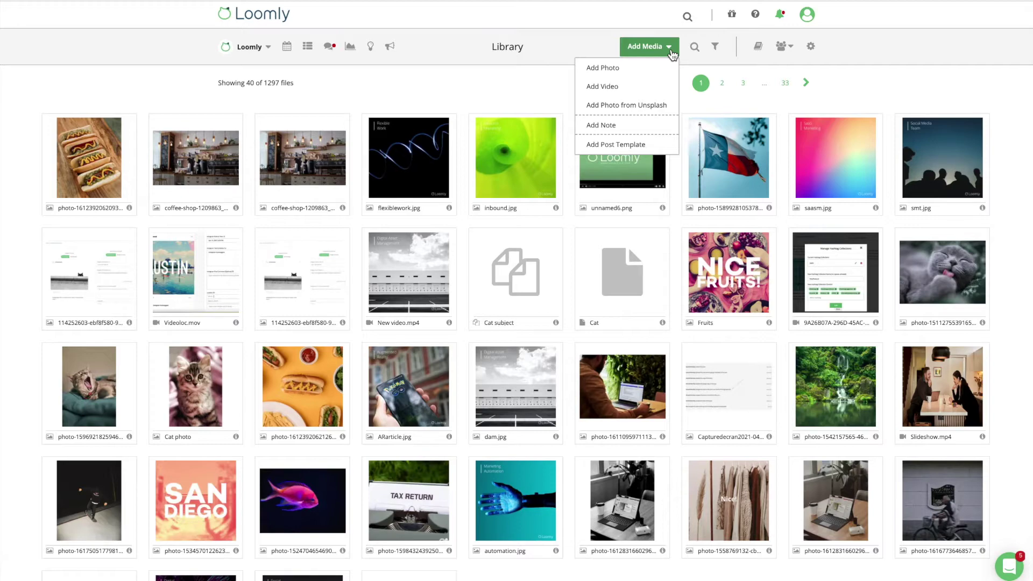
pyautogui.click(531, 91)
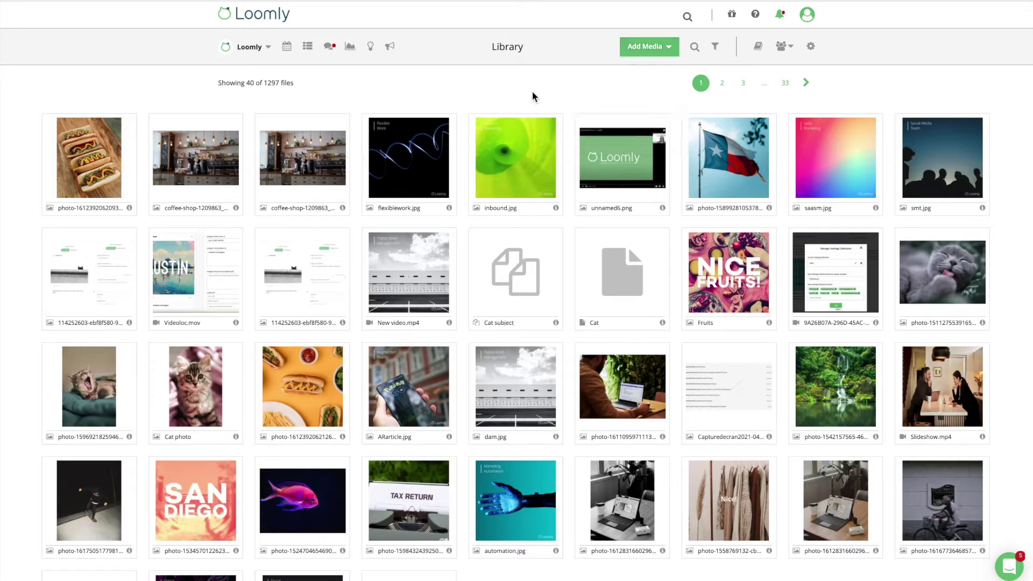
pyautogui.click(518, 184)
pyautogui.click(346, 572)
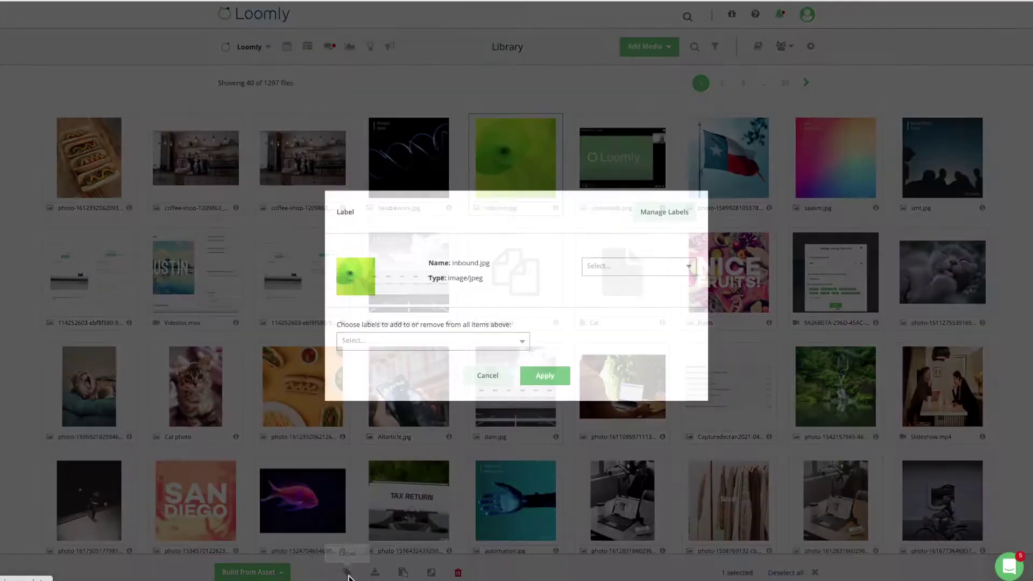
pyautogui.click(635, 266)
pyautogui.click(603, 303)
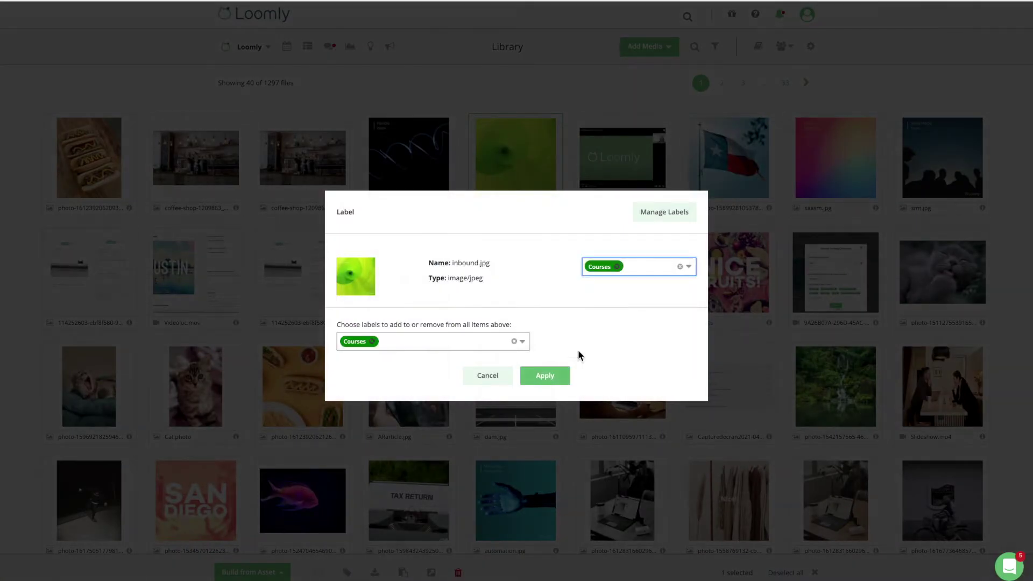
pyautogui.click(555, 381)
# - Rename inbound.jpg to Inbound Mkg.jpg in its photo details
pyautogui.click(555, 242)
pyautogui.doubleClick(547, 235)
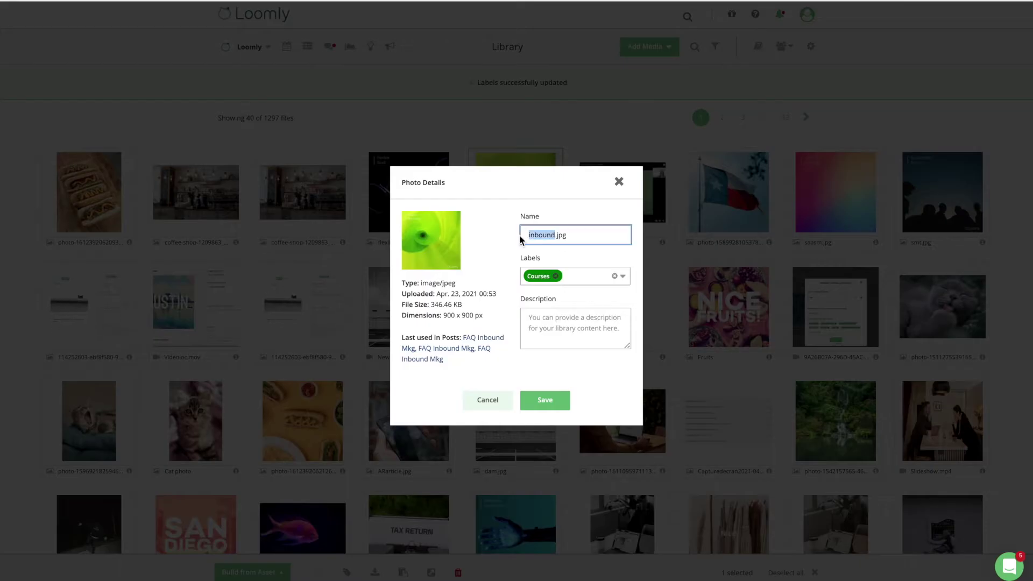
pyautogui.write('Inbound Mkg')
pyautogui.click(546, 401)
# - Add a hot-air balloon stock photo from Unsplash to the library
pyautogui.click(650, 47)
pyautogui.click(653, 104)
pyautogui.click(675, 301)
pyautogui.click(544, 517)
# - Apply the Black & White 1920 A.D. filter to the balloon photo and save it
pyautogui.click(123, 241)
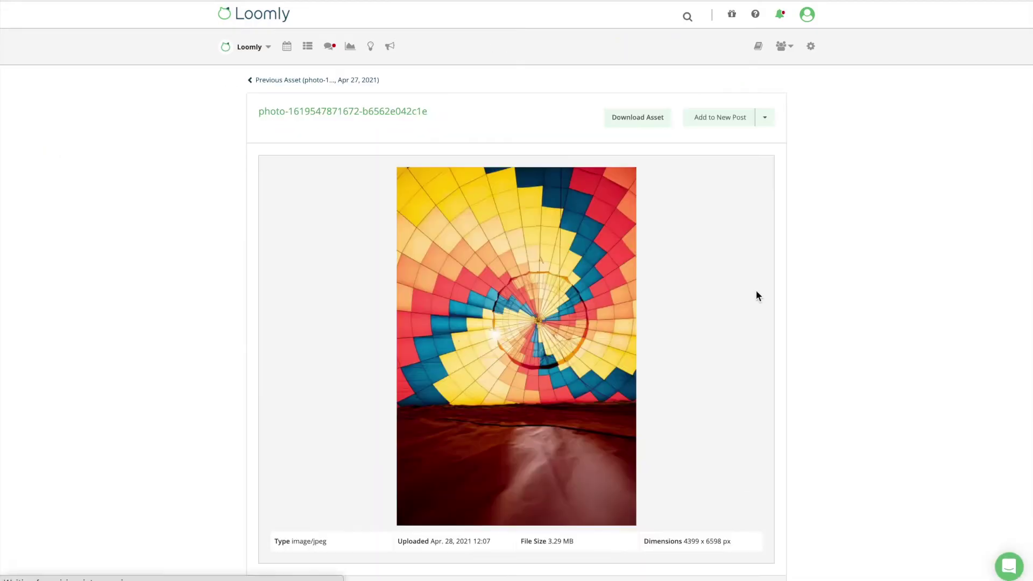
pyautogui.click(765, 117)
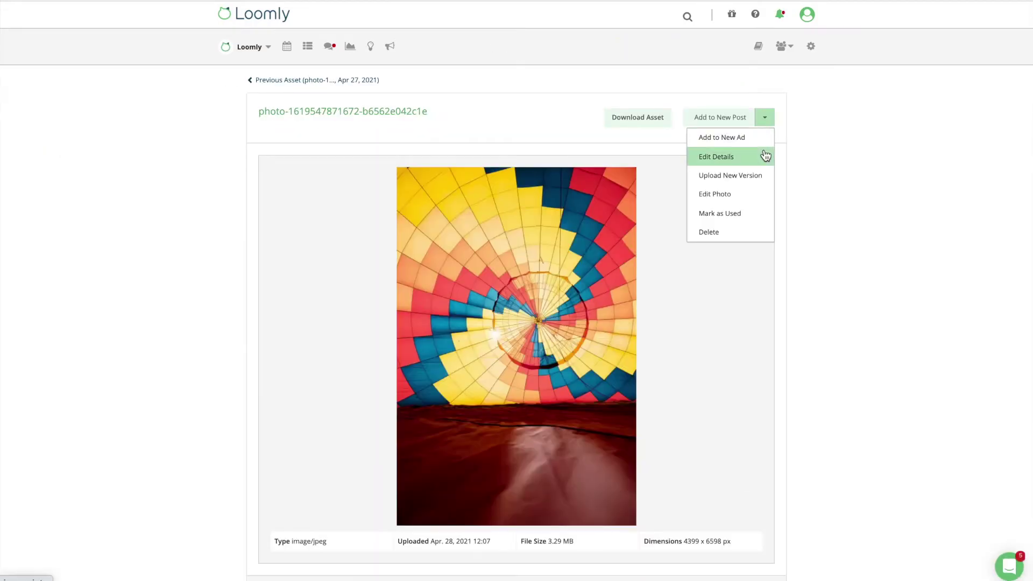
pyautogui.click(763, 157)
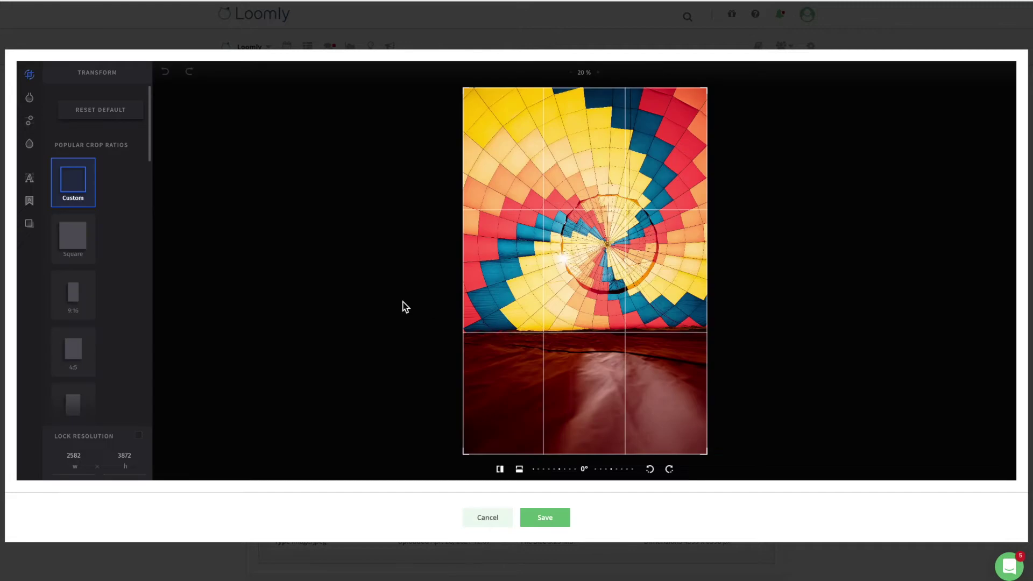
pyautogui.click(29, 98)
pyautogui.click(96, 205)
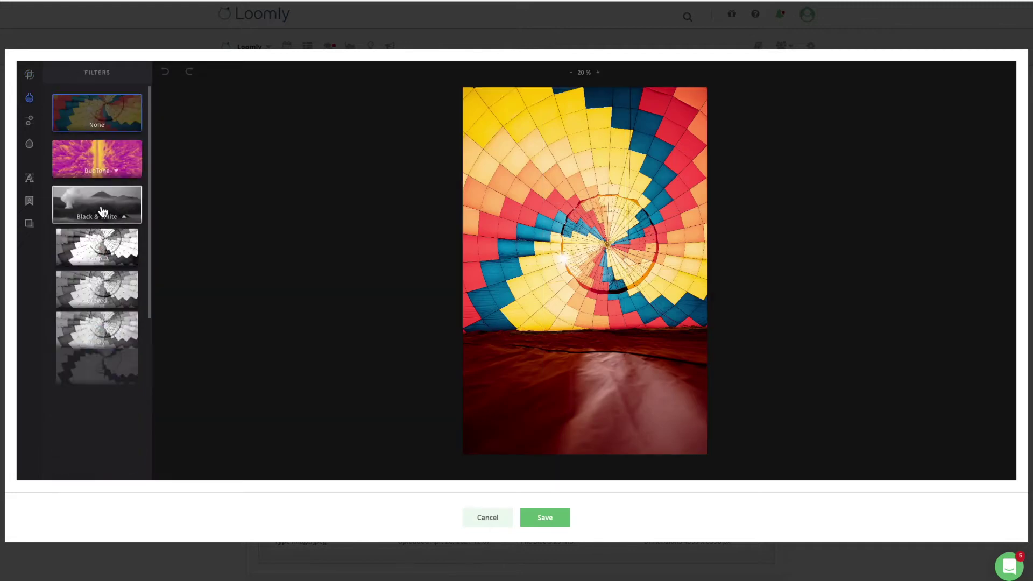
pyautogui.click(97, 247)
pyautogui.click(544, 517)
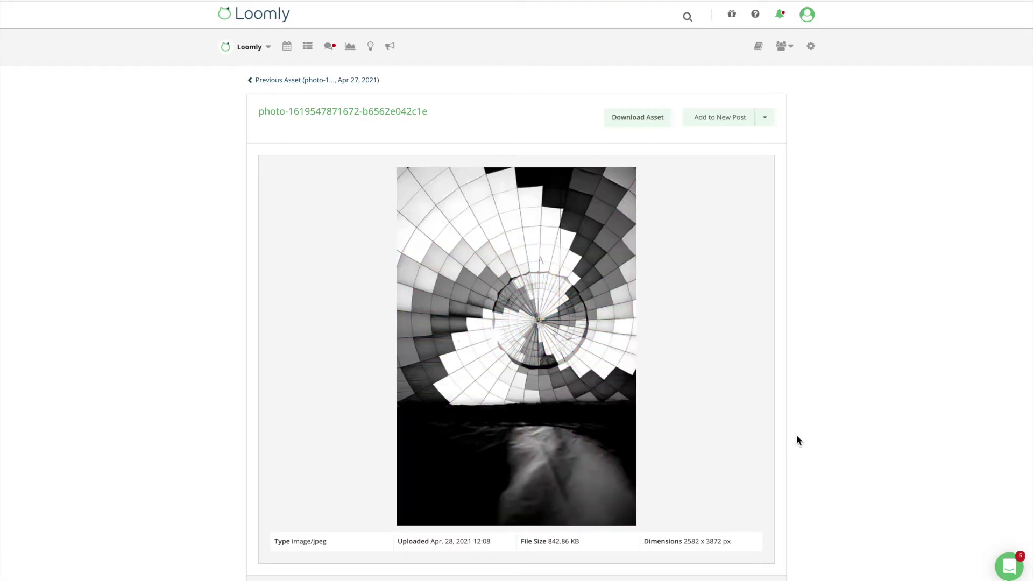
pyautogui.scroll(-1, 797, 434)
pyautogui.scroll(-2, 796, 439)
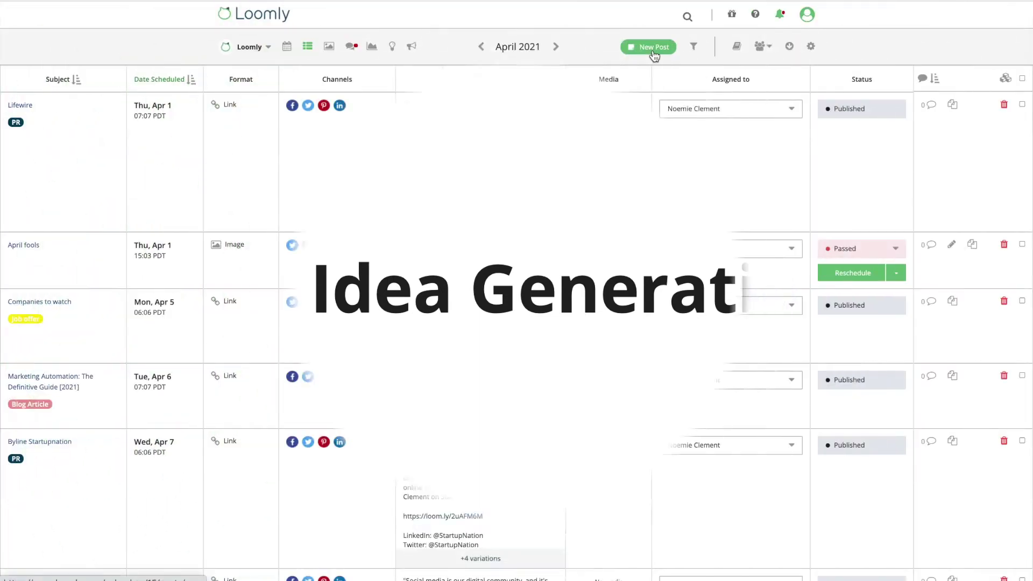
# - Start a new post and scroll through its suggested Post Ideas list
pyautogui.click(651, 45)
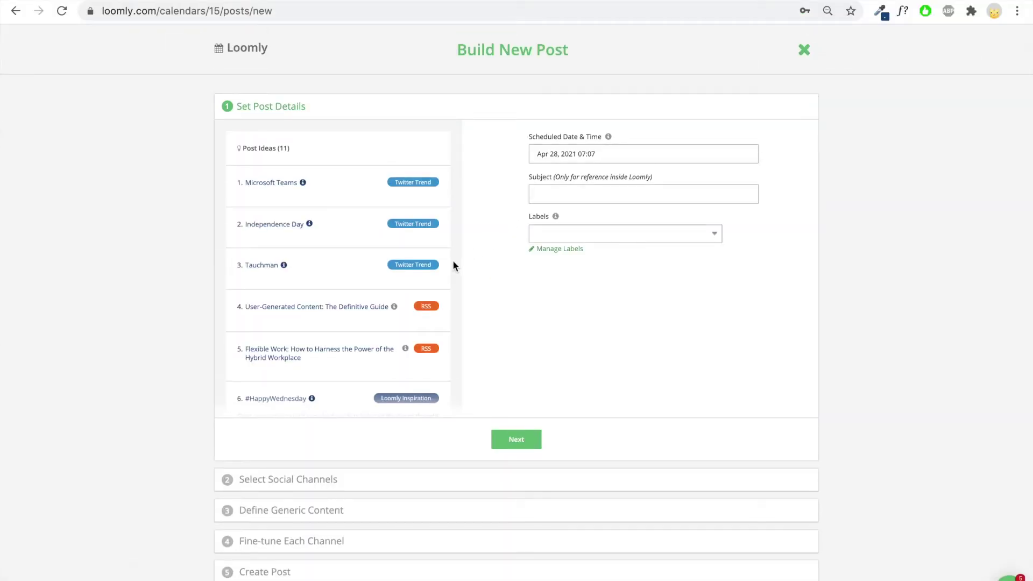
pyautogui.scroll(-3, 444, 272)
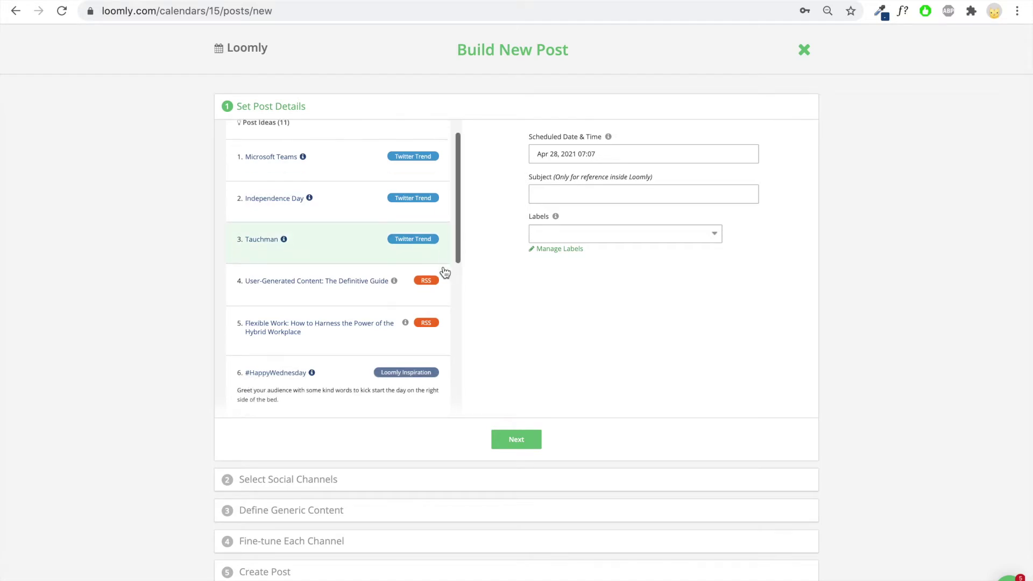
pyautogui.scroll(-4, 445, 273)
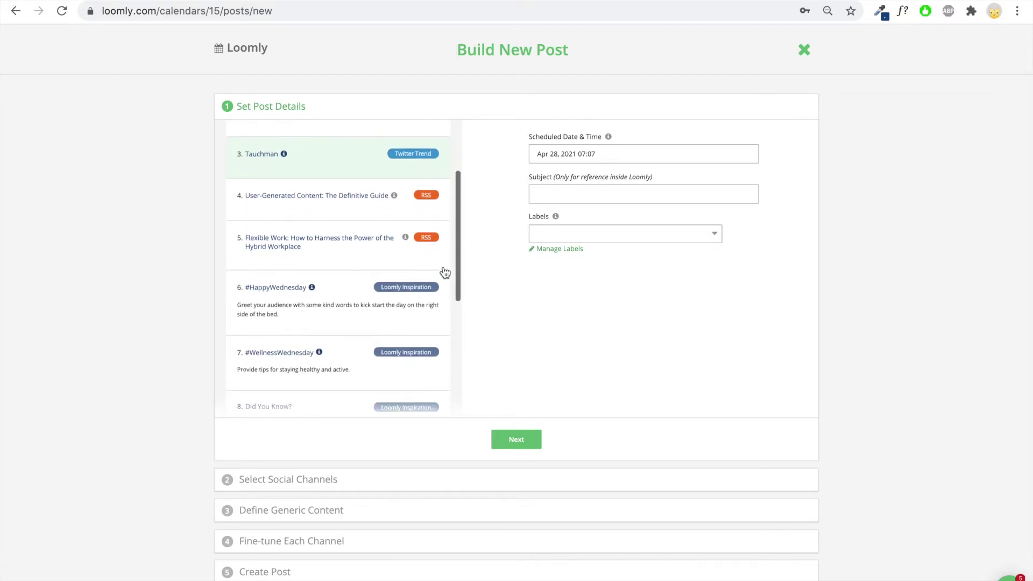
pyautogui.scroll(-3, 445, 273)
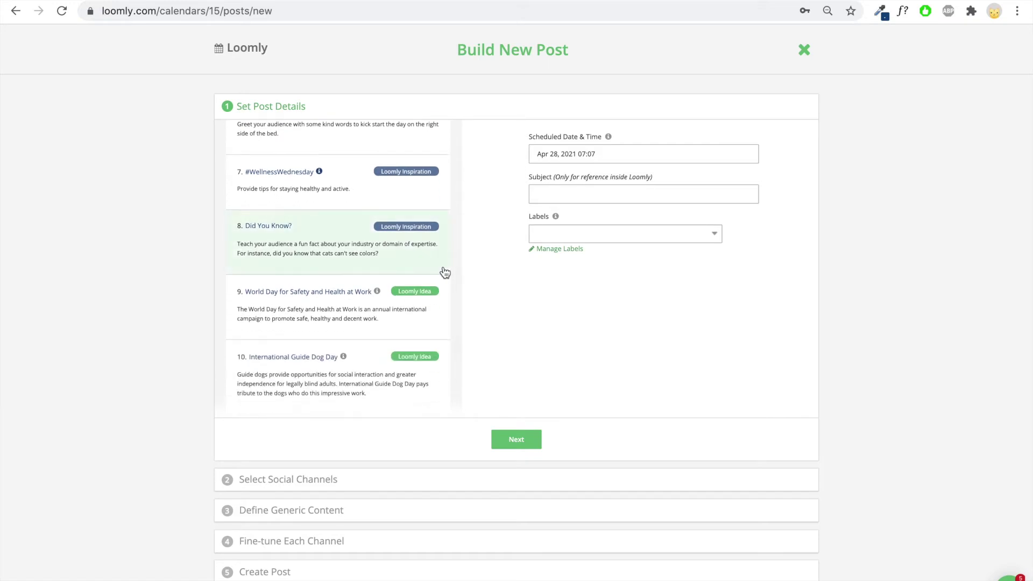
pyautogui.scroll(4, 444, 273)
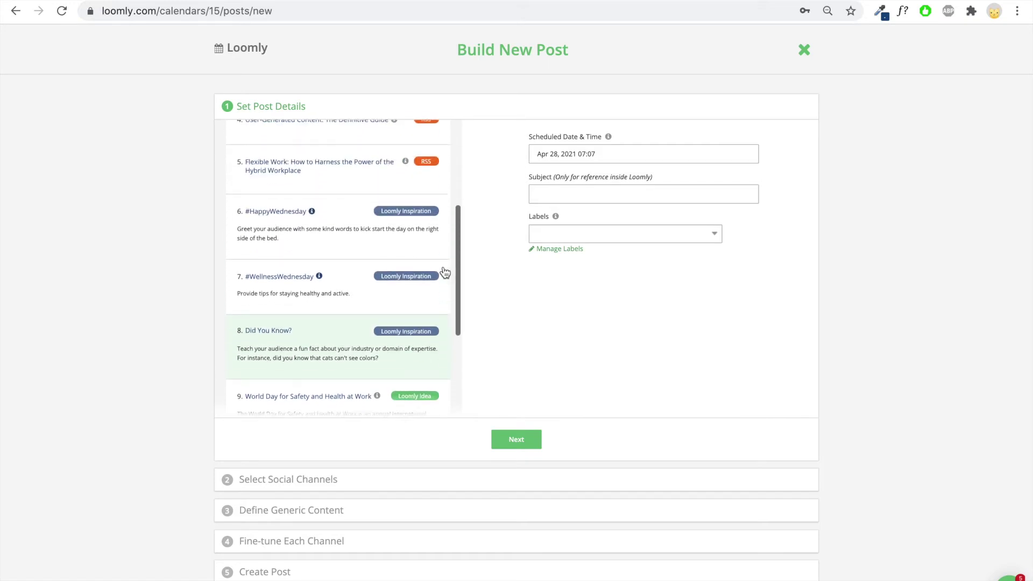
pyautogui.scroll(4, 444, 273)
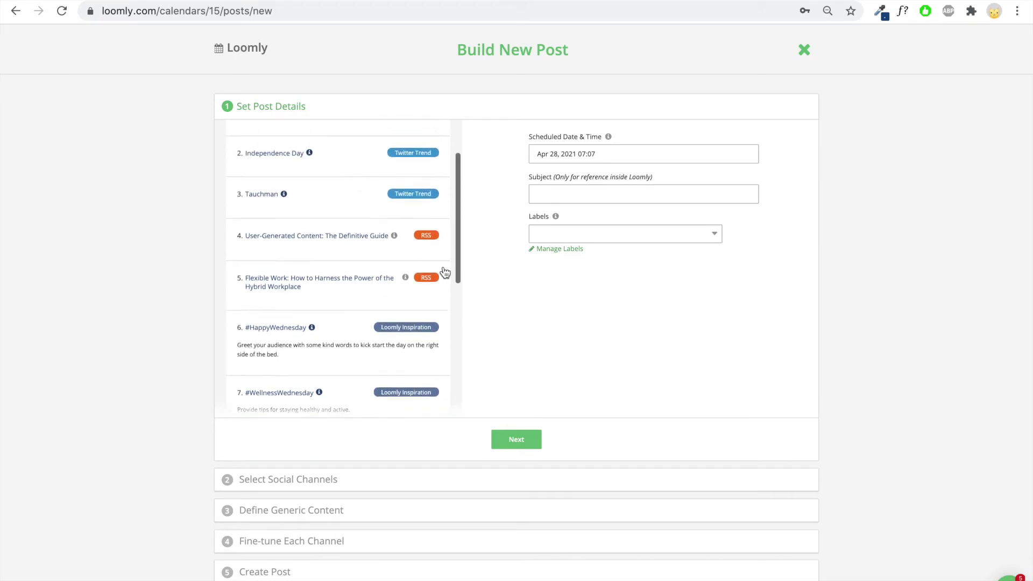
pyautogui.scroll(1, 445, 273)
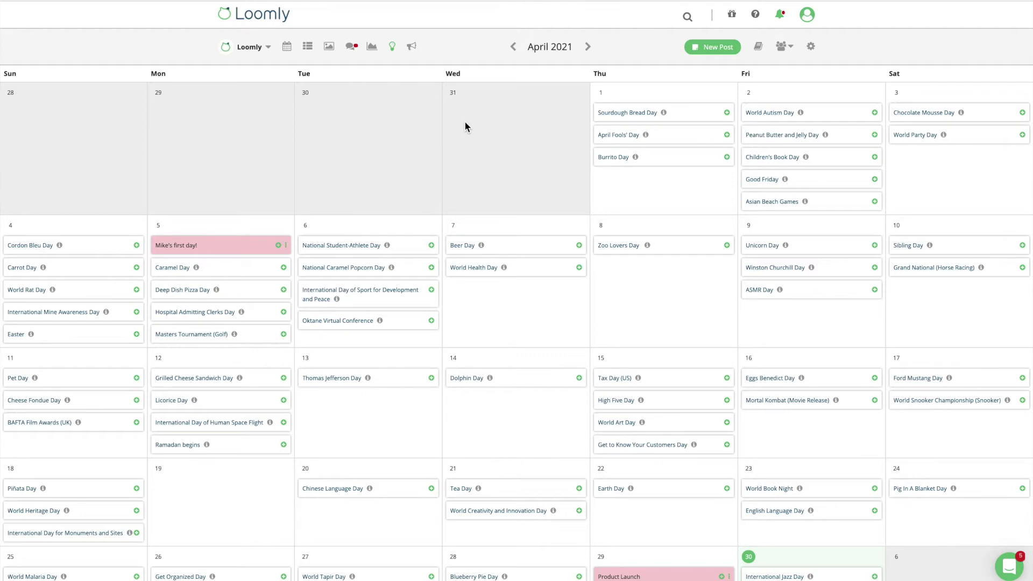
# - Begin a custom post idea on April 14 with an ending date of April 9, 2022
pyautogui.moveTo(559, 363)
pyautogui.click(561, 365)
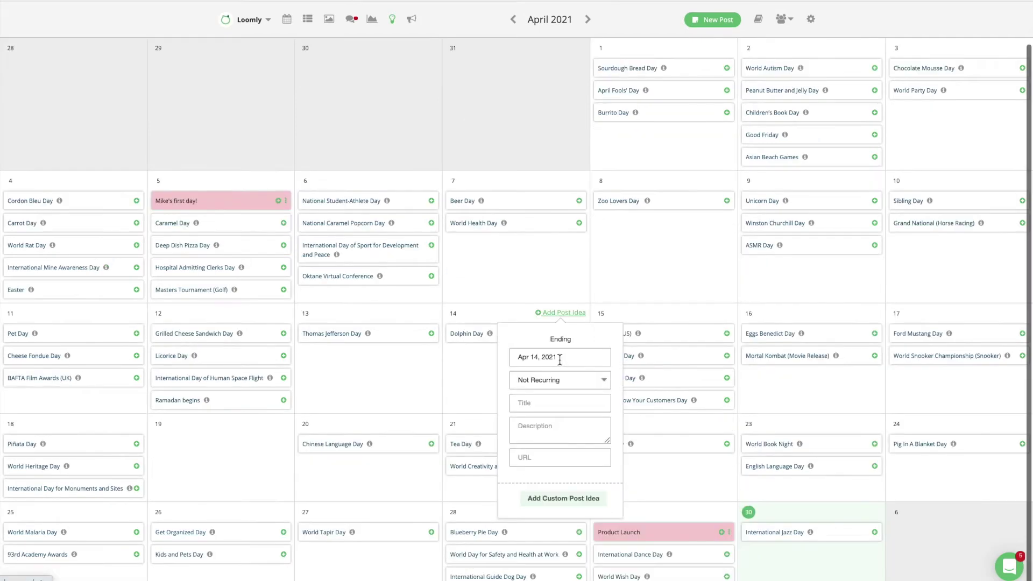
pyautogui.click(562, 359)
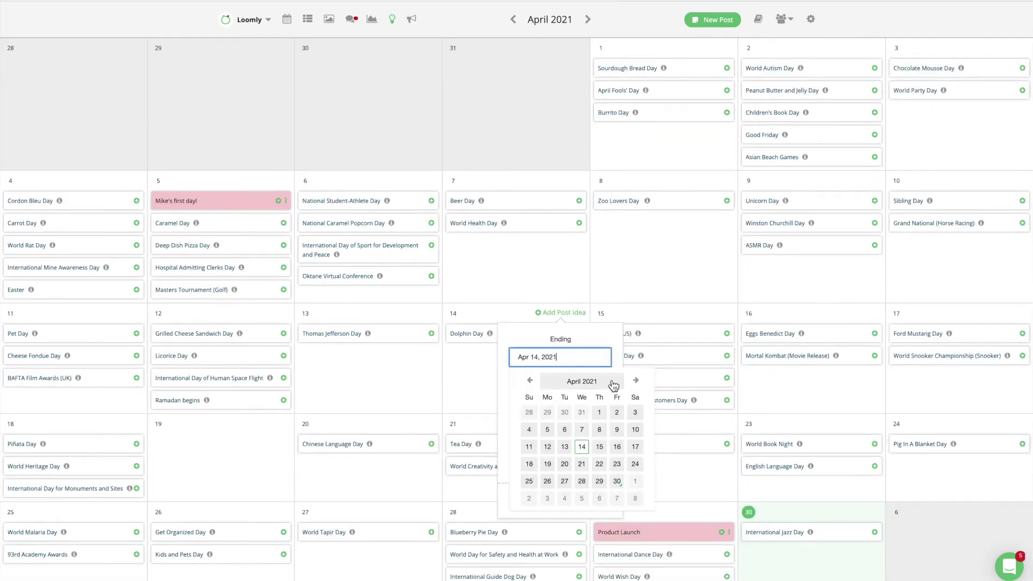
pyautogui.click(591, 382)
pyautogui.click(636, 384)
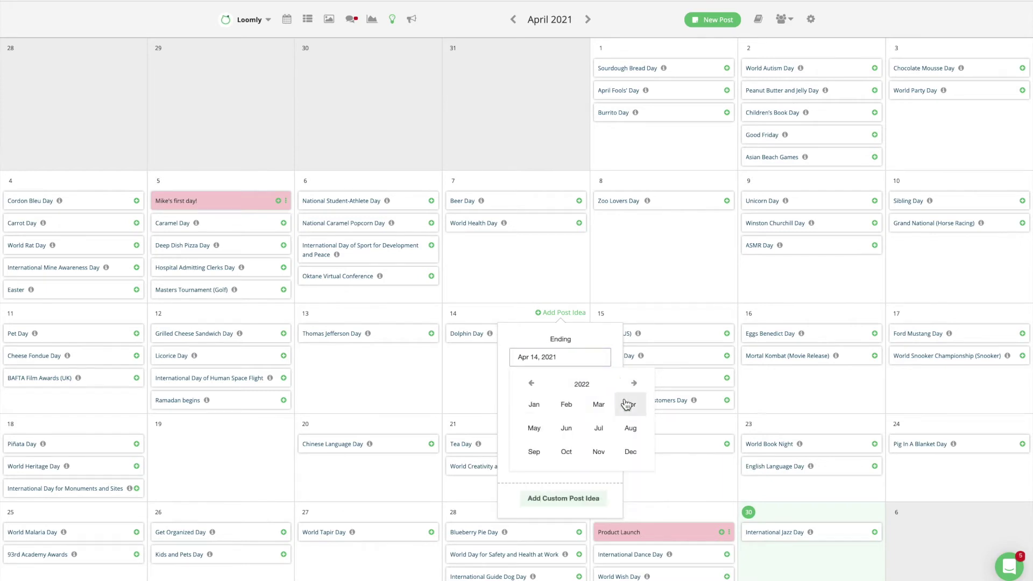
pyautogui.click(629, 405)
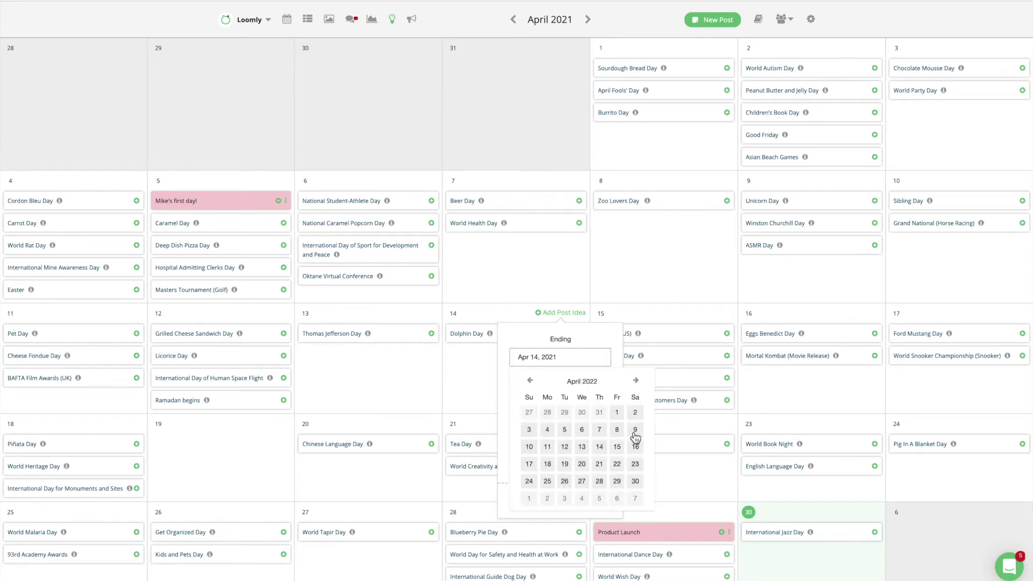
pyautogui.click(635, 431)
# - Make the post idea repeat weekly, title it 'Event', and add it
pyautogui.click(574, 381)
pyautogui.click(568, 390)
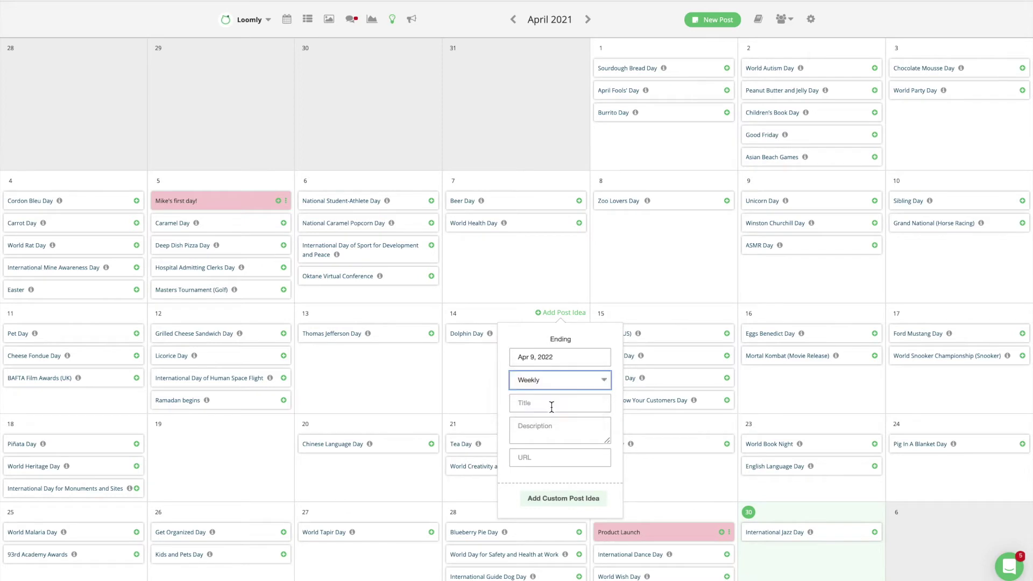
pyautogui.click(549, 404)
pyautogui.write('Event')
pyautogui.click(557, 499)
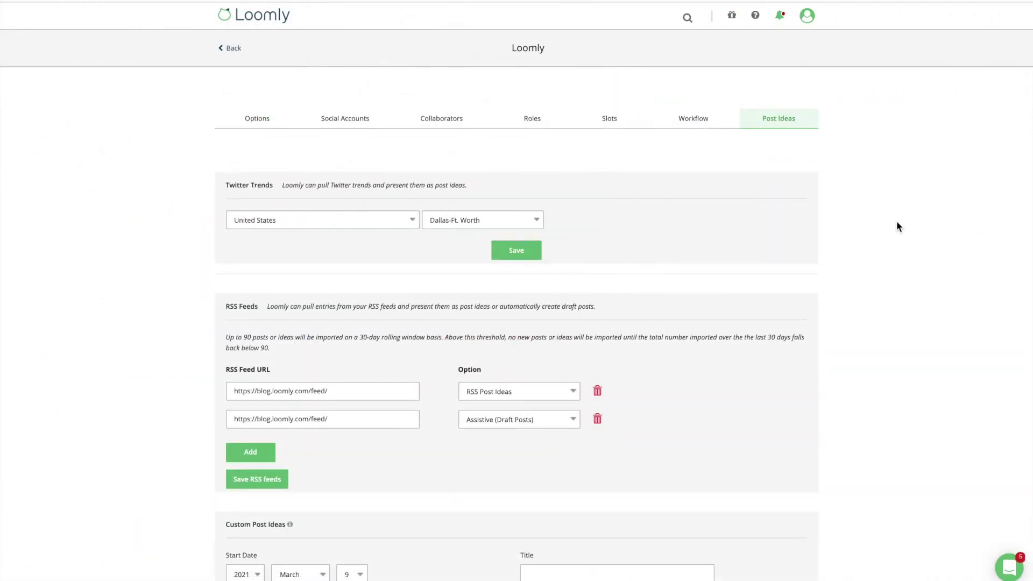
pyautogui.scroll(-3, 897, 226)
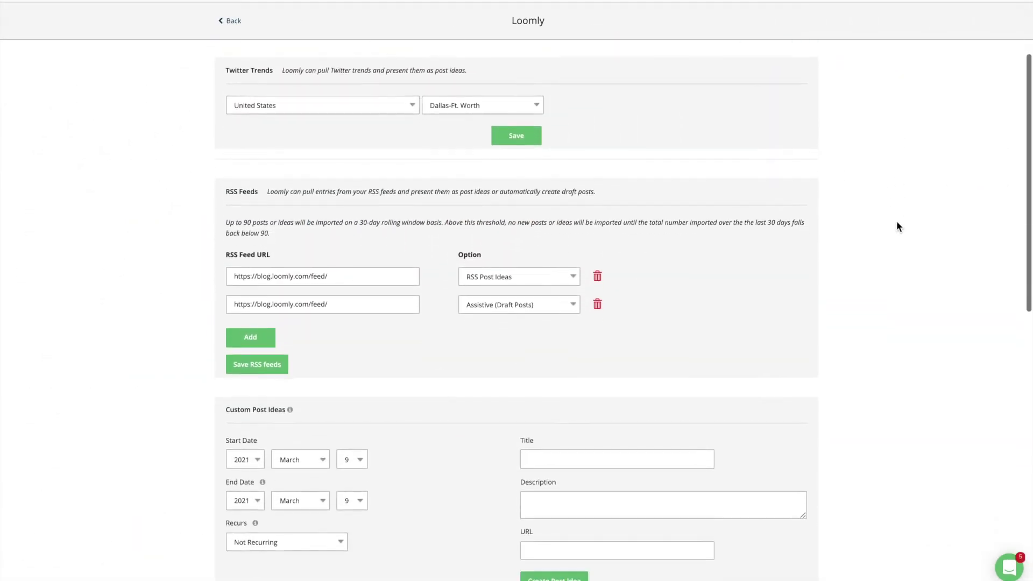
pyautogui.scroll(-3, 897, 226)
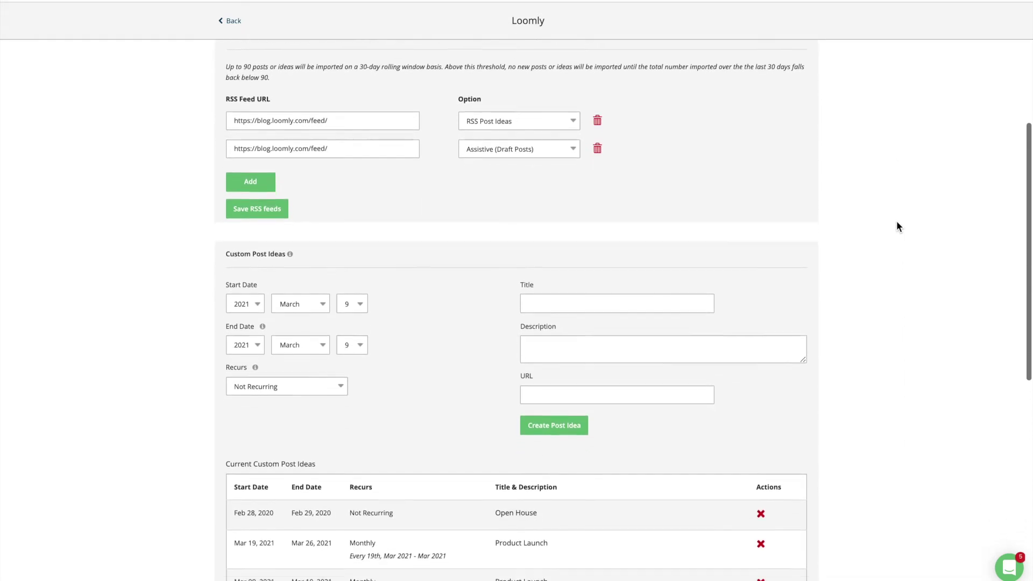
pyautogui.scroll(-2, 897, 223)
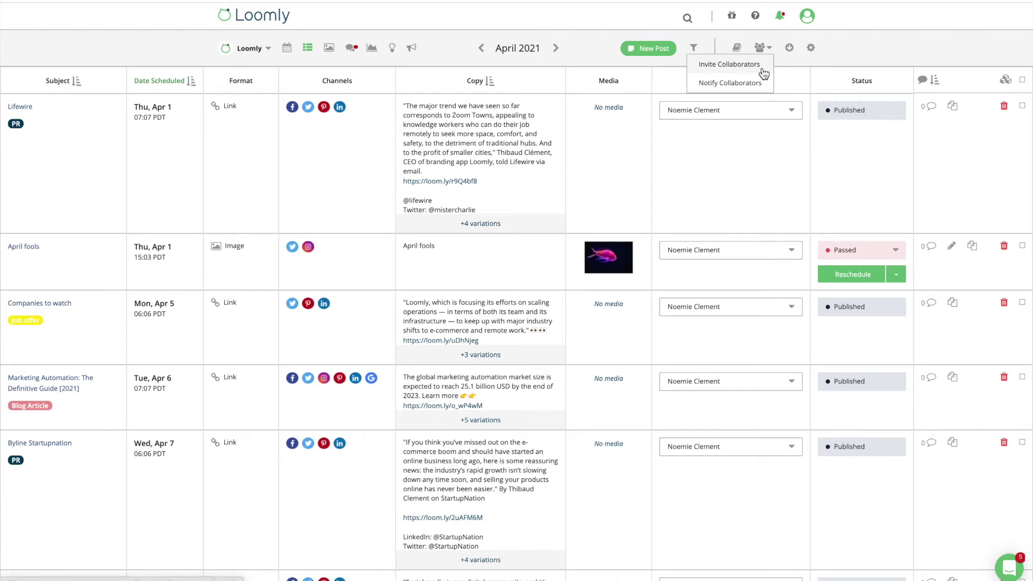
# - Choose Custom Role for a collaborator invite, then start adding a new custom role
pyautogui.click(761, 67)
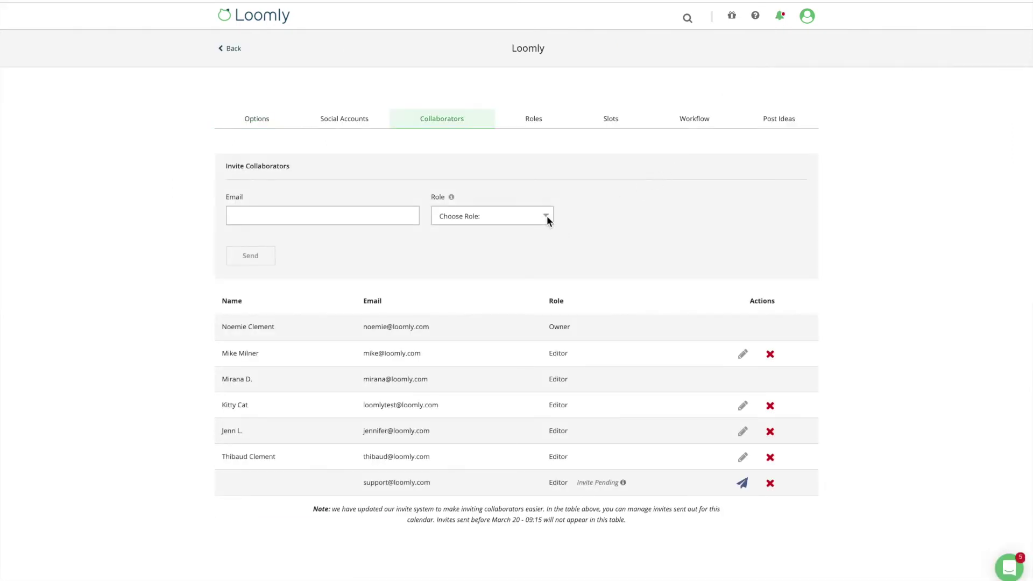
pyautogui.click(547, 215)
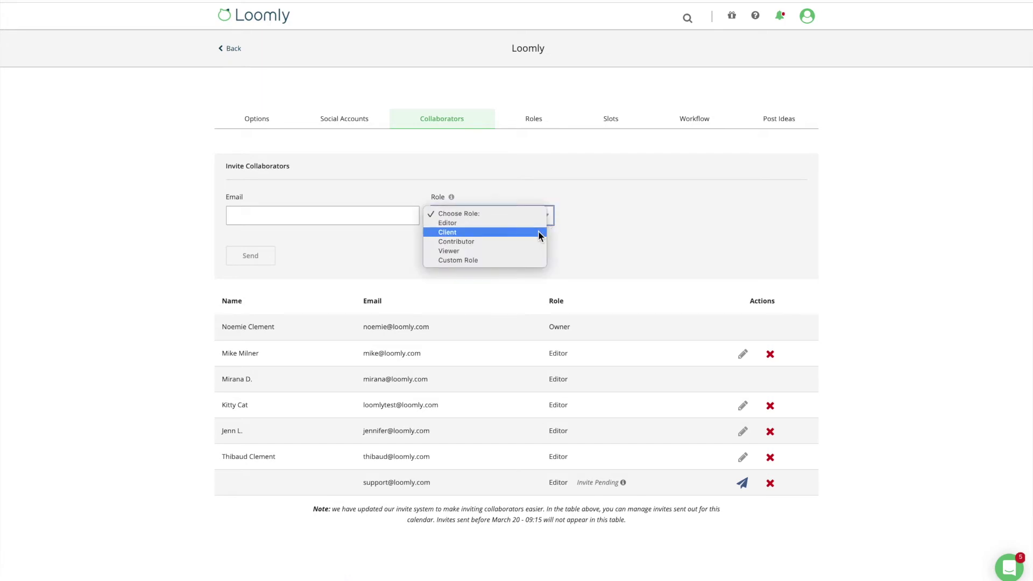
pyautogui.click(527, 259)
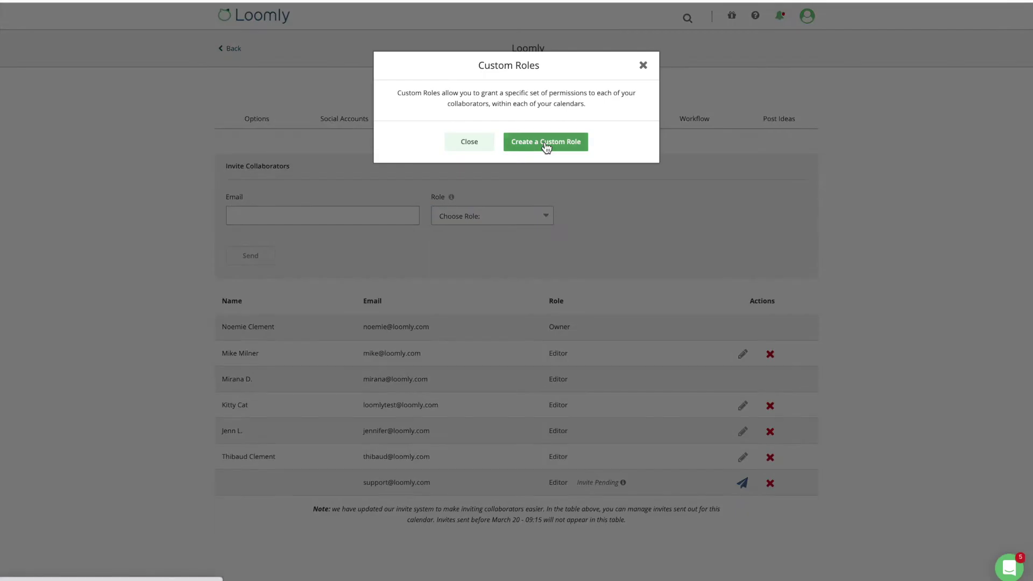
pyautogui.click(547, 144)
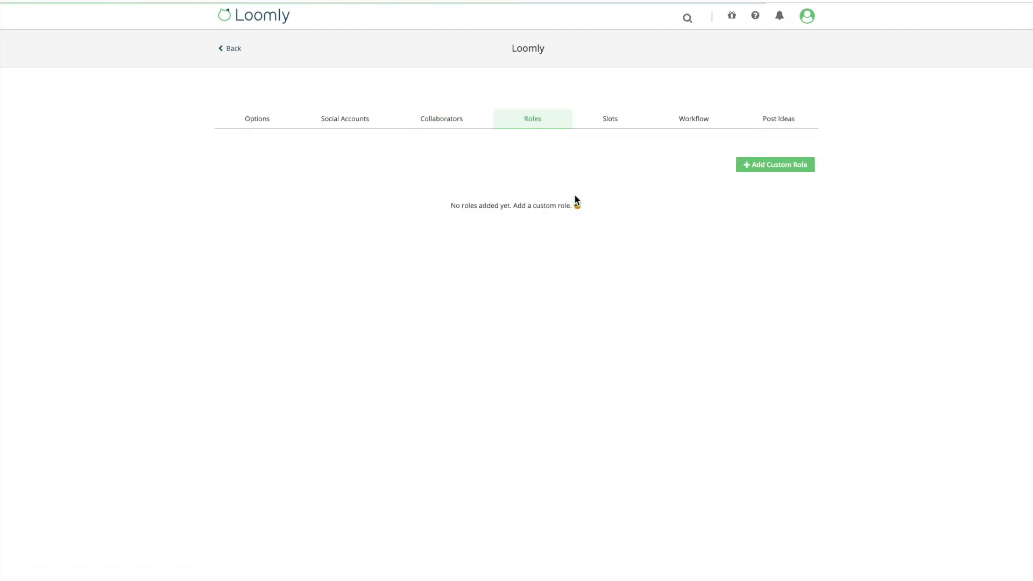
pyautogui.click(754, 169)
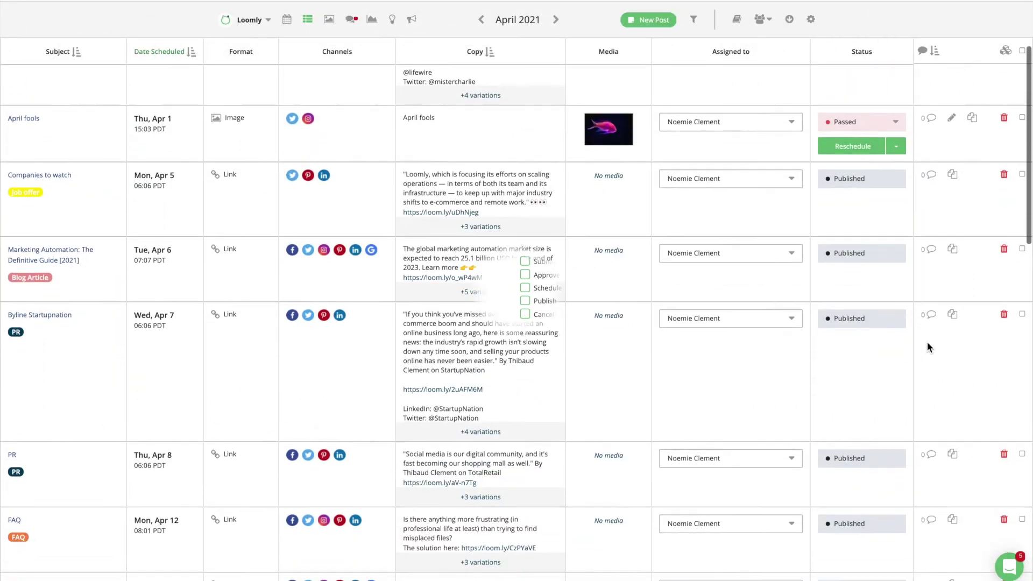
# - Swap one of Post 7369812's assignees for another teammate
pyautogui.scroll(-3, 928, 341)
pyautogui.scroll(-4, 928, 342)
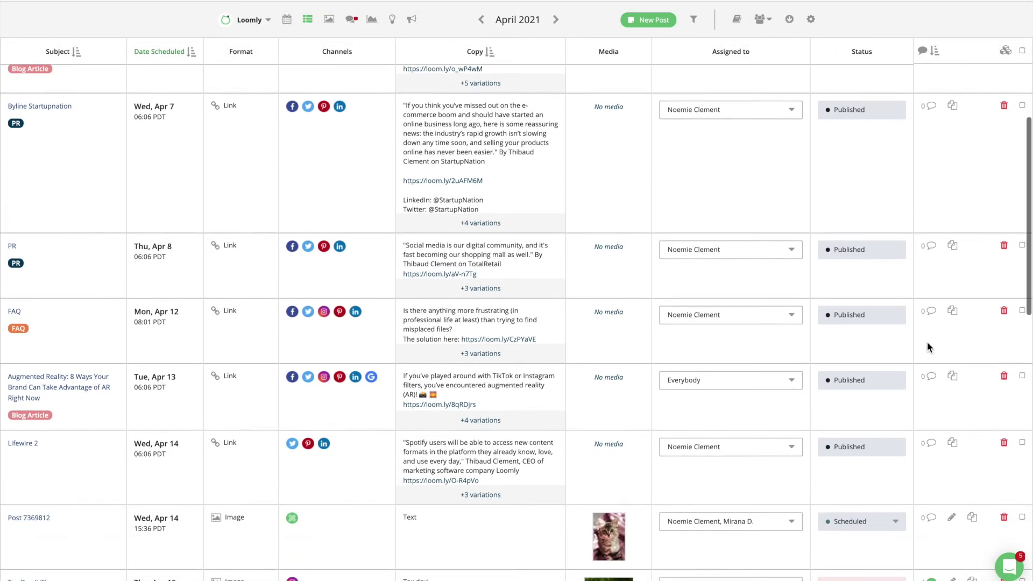
pyautogui.scroll(-1, 928, 341)
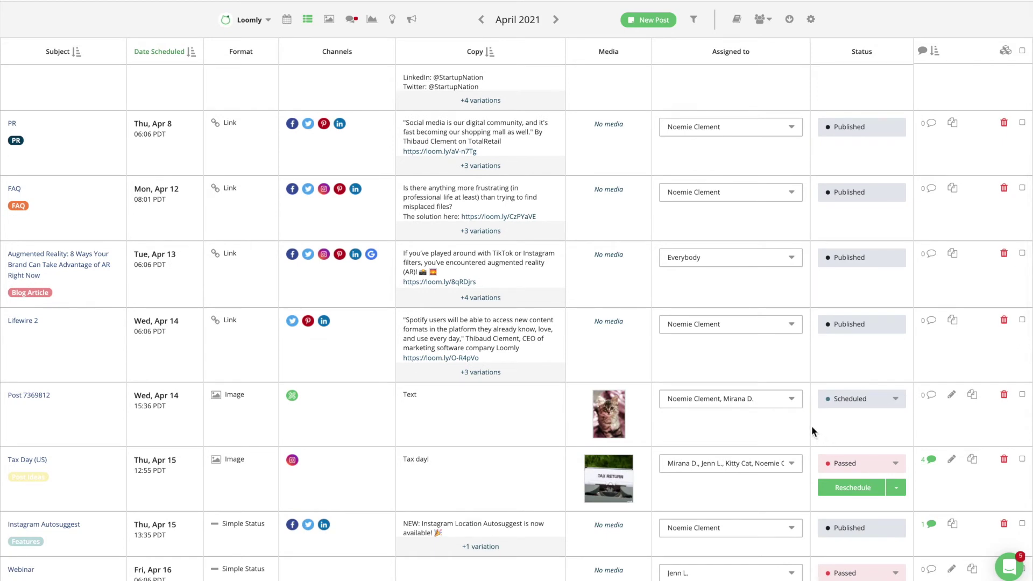
pyautogui.click(792, 403)
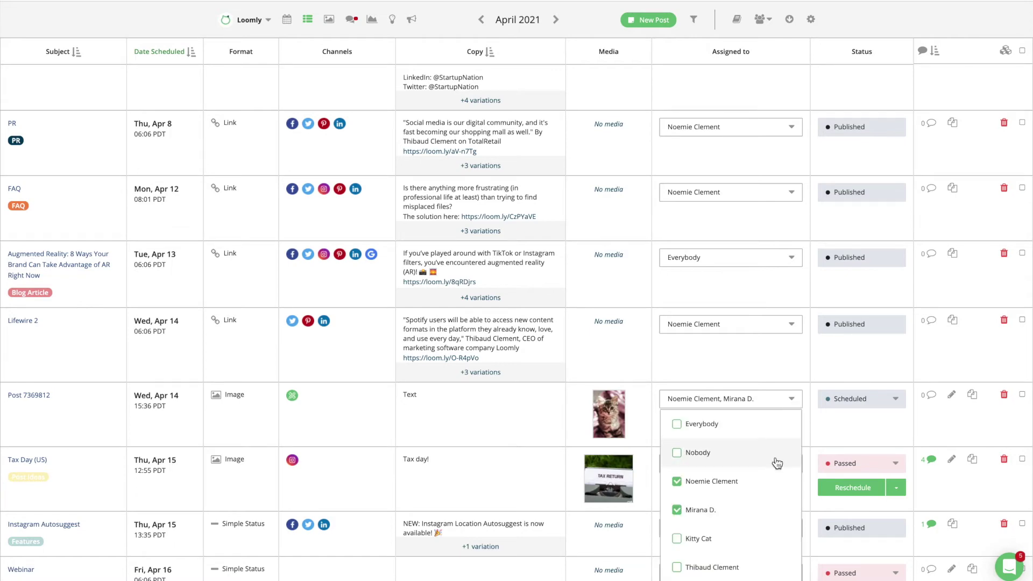
pyautogui.scroll(-3, 777, 463)
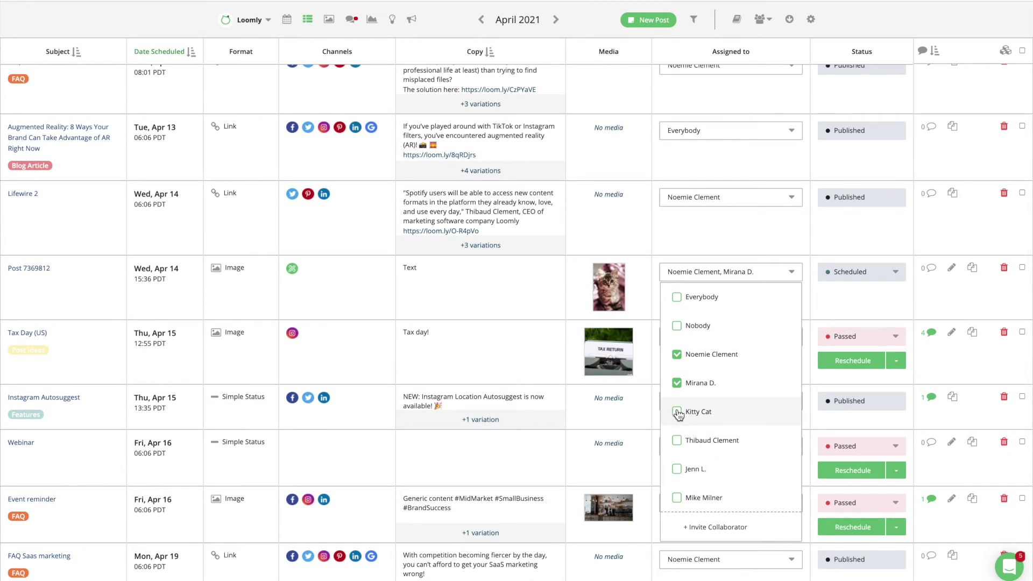
pyautogui.click(678, 413)
pyautogui.click(677, 356)
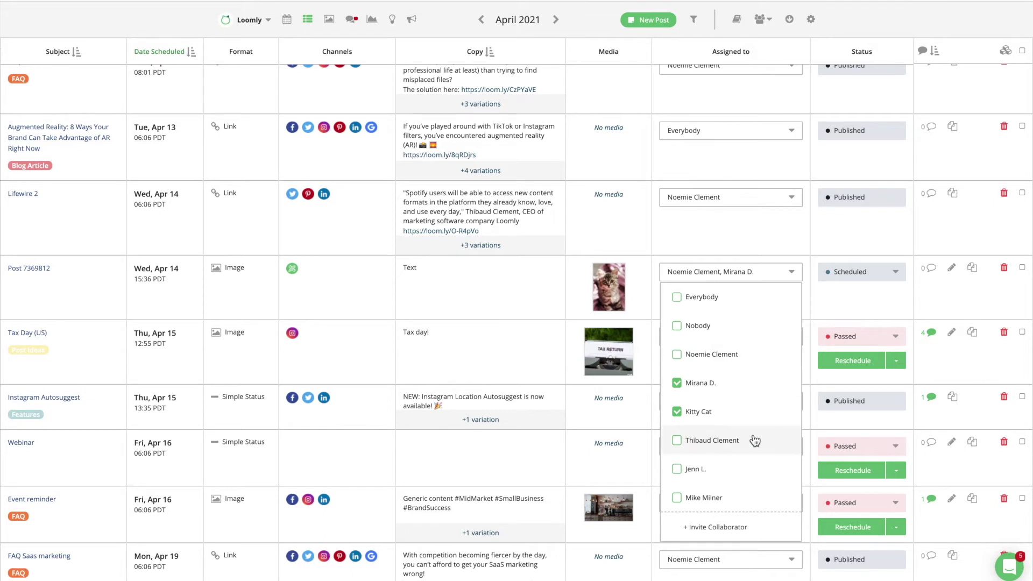
pyautogui.click(847, 302)
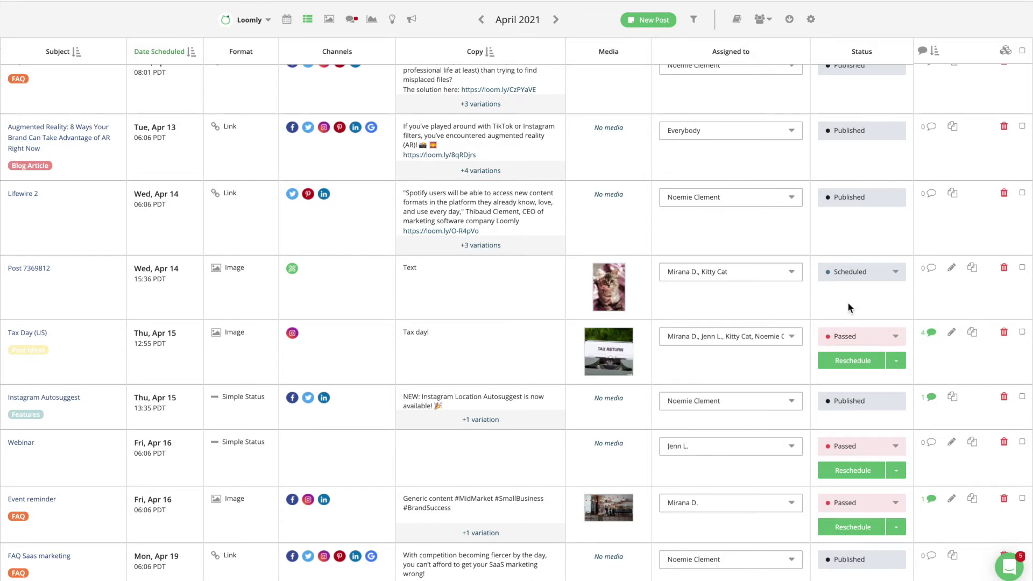
# - Open Notify Collaborators and pick the collaborator to notify
pyautogui.click(1004, 51)
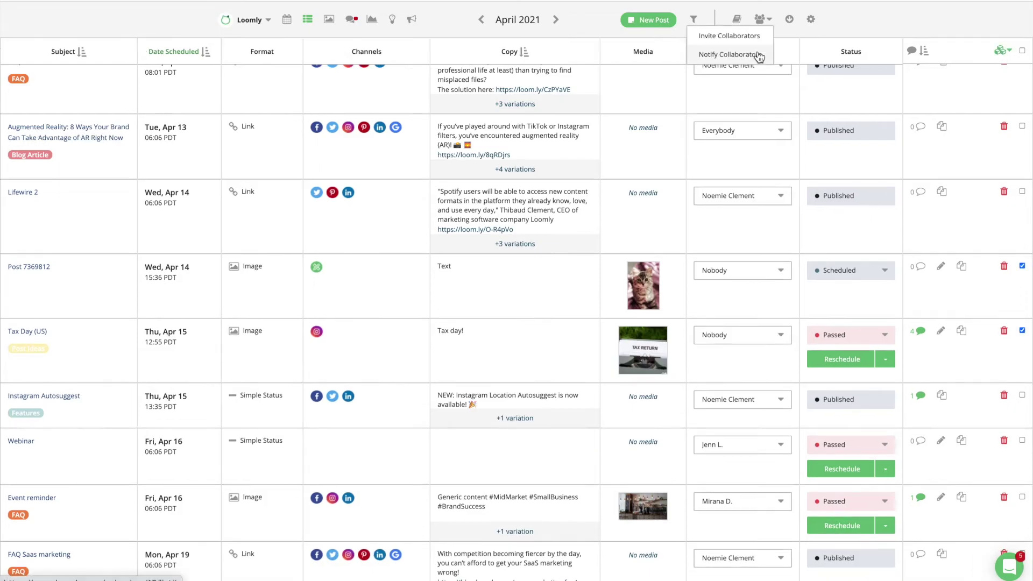
pyautogui.click(756, 51)
pyautogui.click(580, 149)
pyautogui.click(580, 153)
# - Send the message 'Hi, several posts are ready for you to review!' and dismiss the confirmation
pyautogui.click(548, 197)
pyautogui.write('Hi')
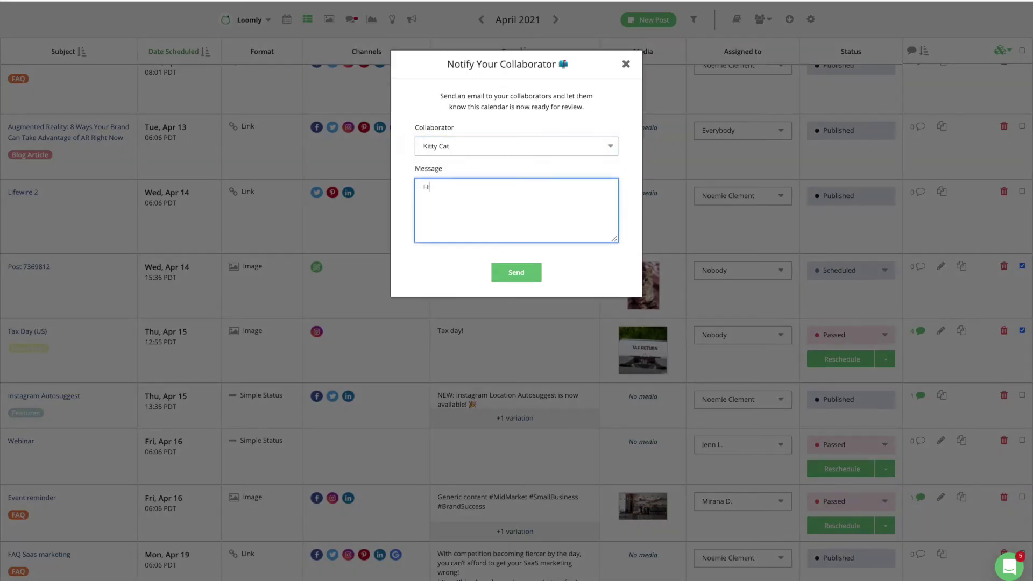
pyautogui.write(', several posts are ready for you to review!')
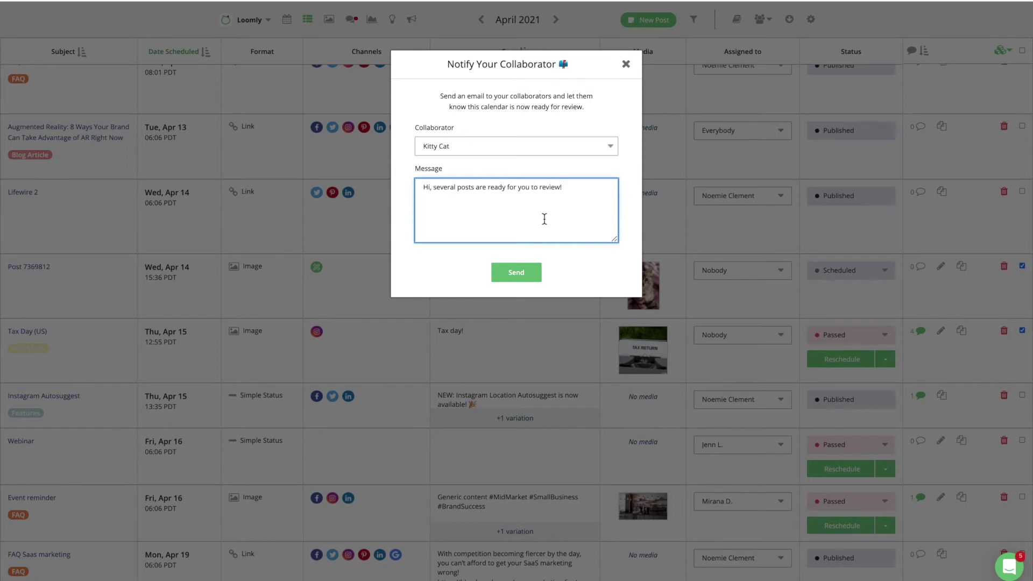
pyautogui.click(528, 277)
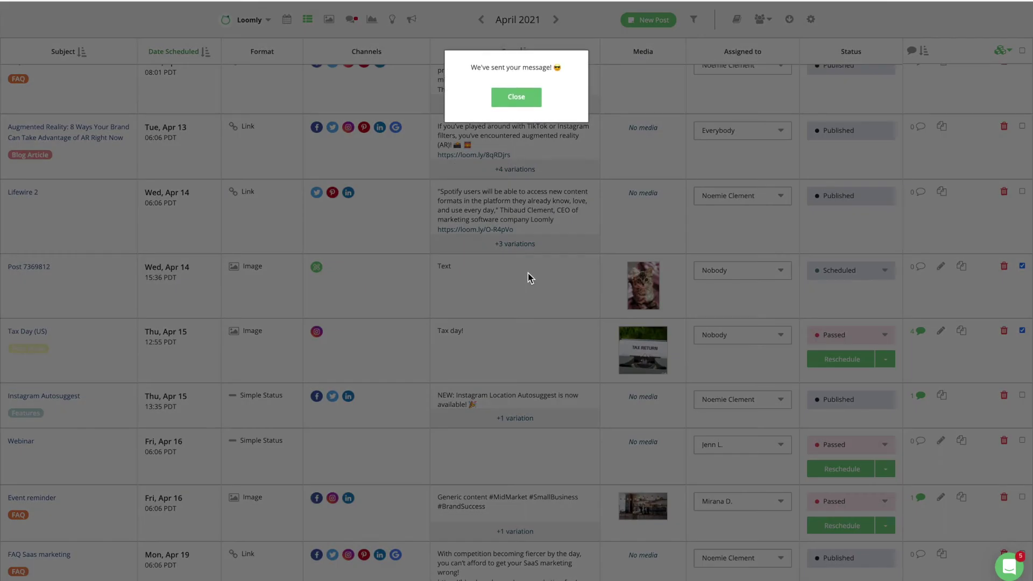
pyautogui.click(506, 103)
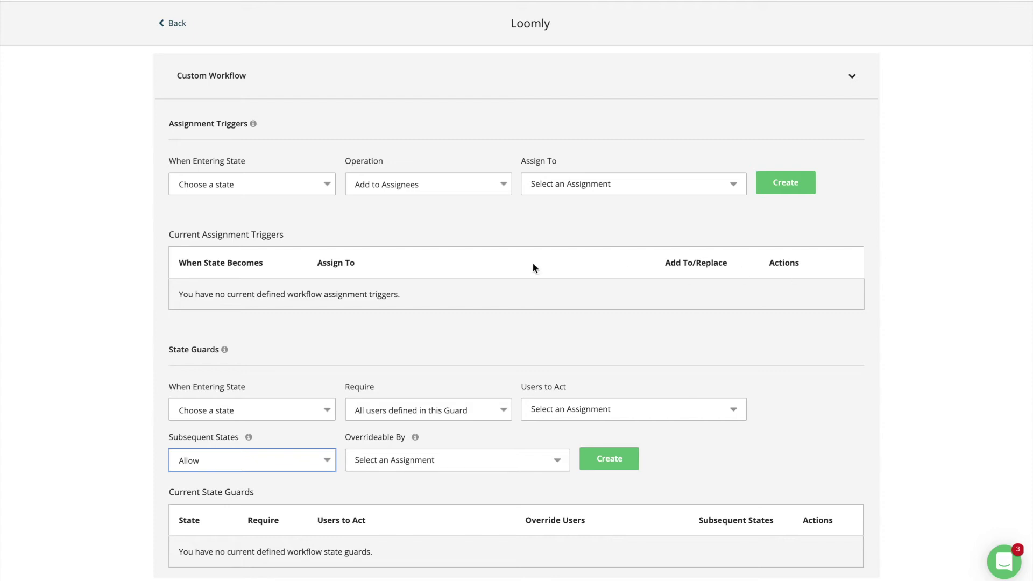
# - Create a trigger that replaces assignees with two teammates on entering Pending Approval
pyautogui.click(321, 188)
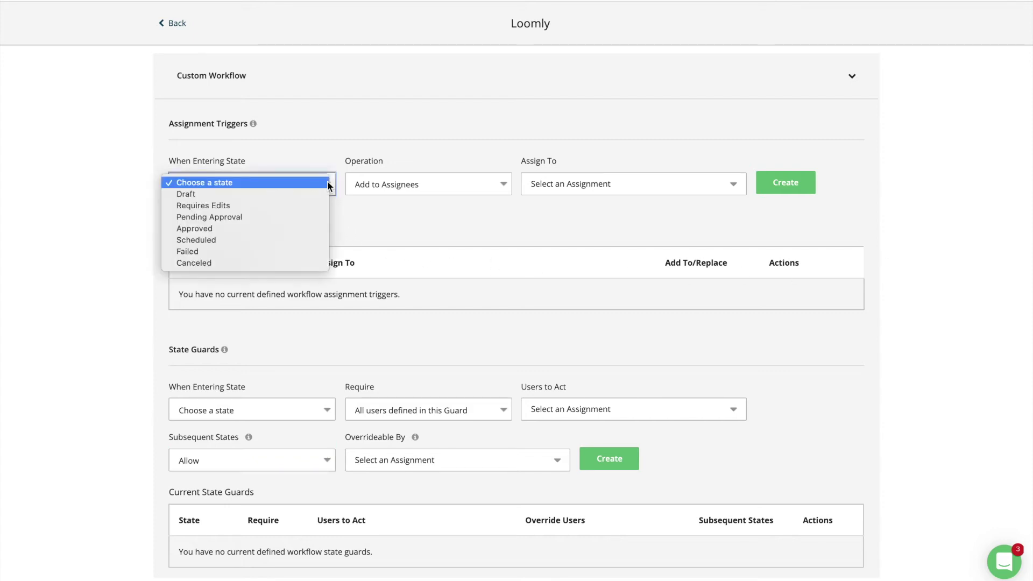
pyautogui.click(311, 217)
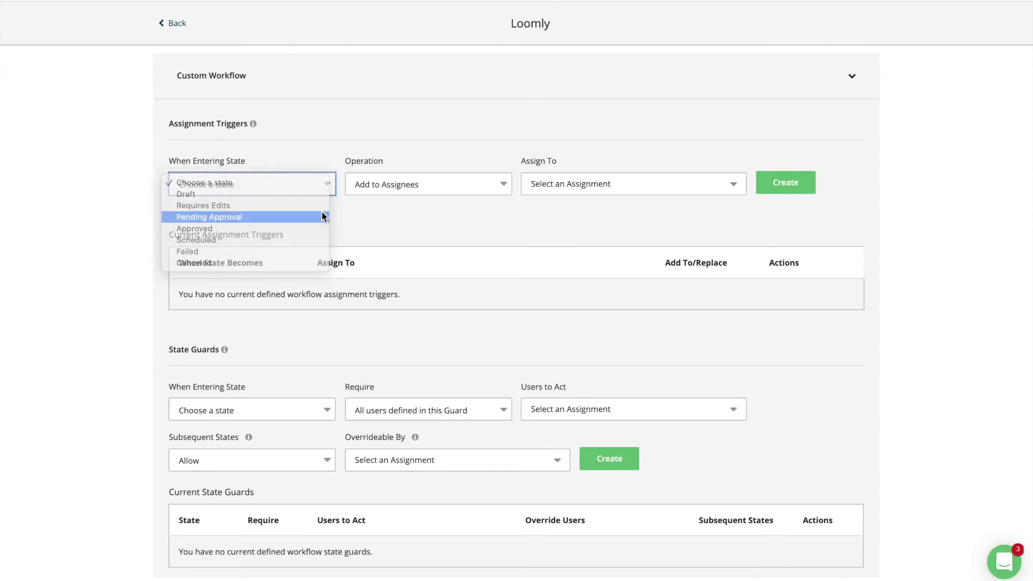
pyautogui.click(423, 185)
pyautogui.click(425, 194)
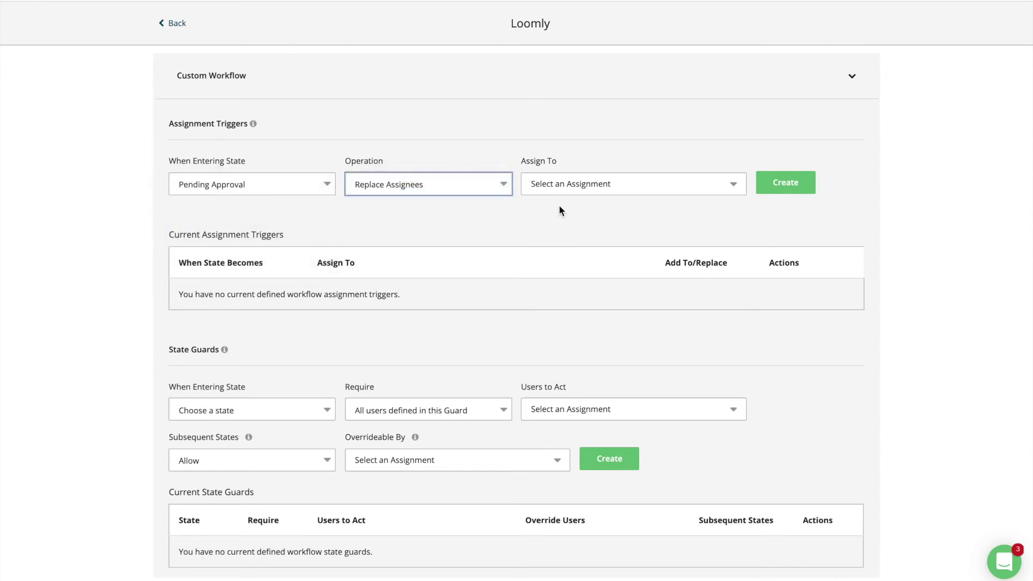
pyautogui.click(574, 193)
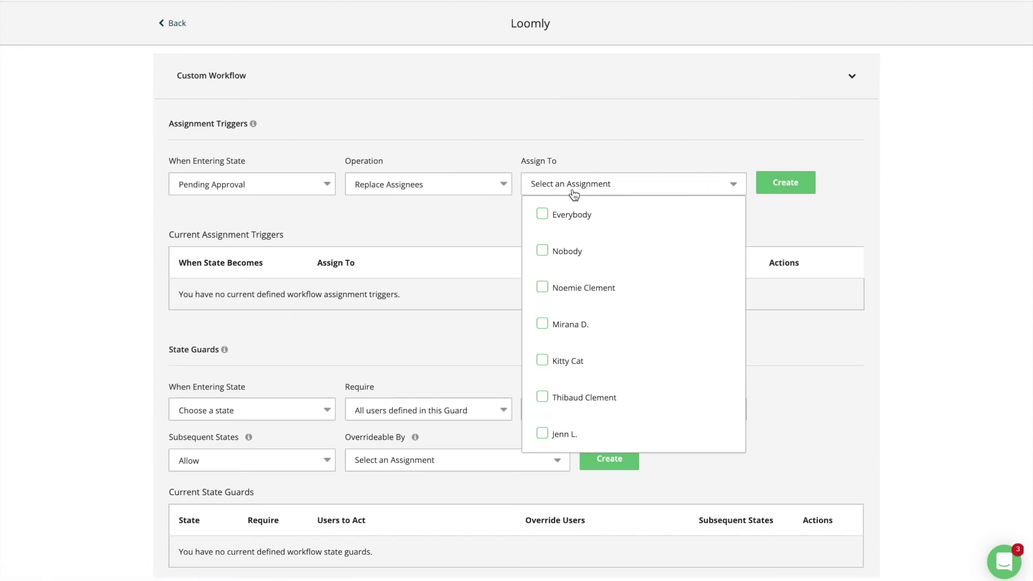
pyautogui.click(560, 288)
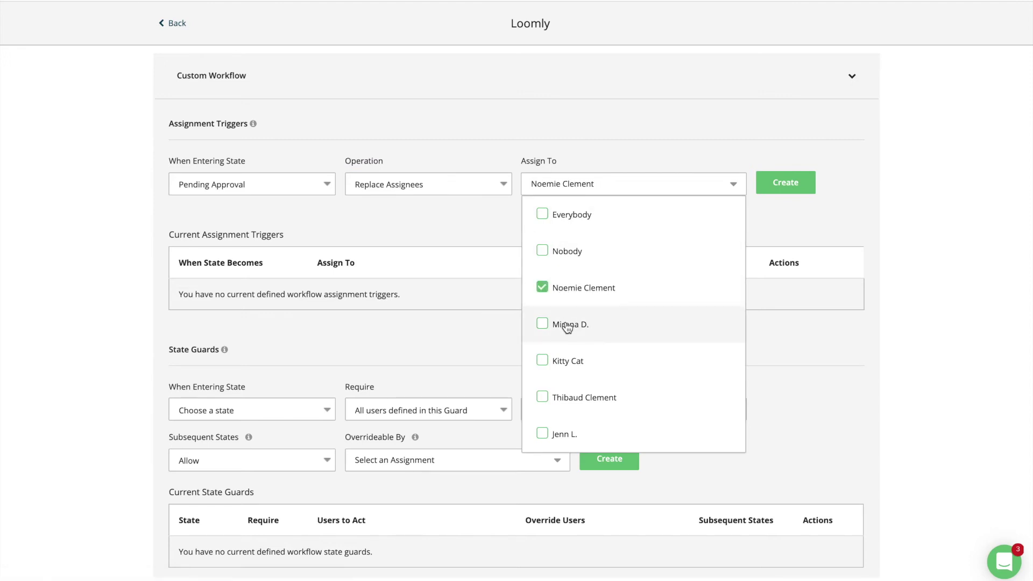
pyautogui.click(566, 325)
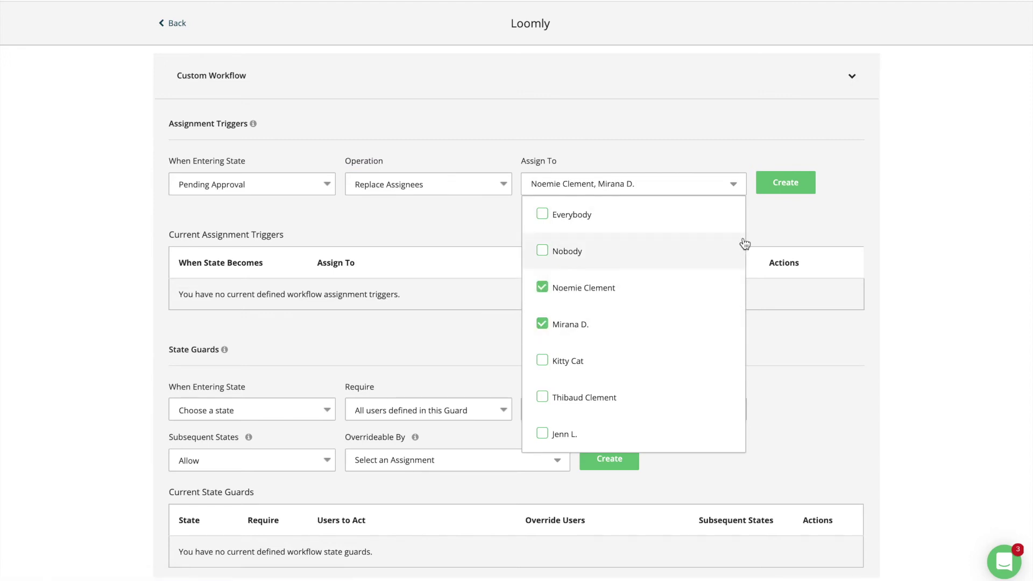
pyautogui.click(787, 186)
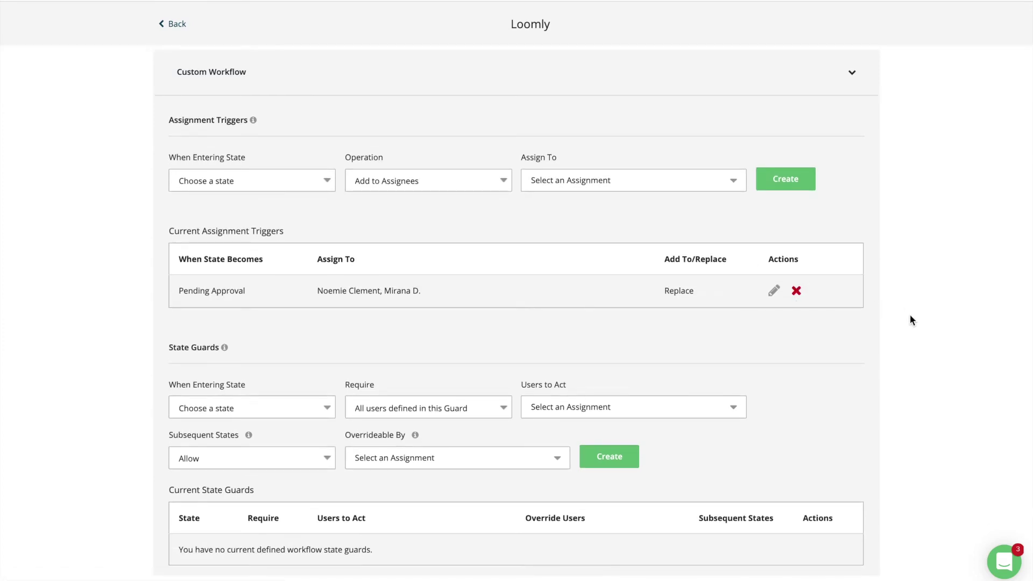
pyautogui.click(328, 407)
# - Create an Approved state guard requiring all users, with two teammates required to act
pyautogui.click(308, 430)
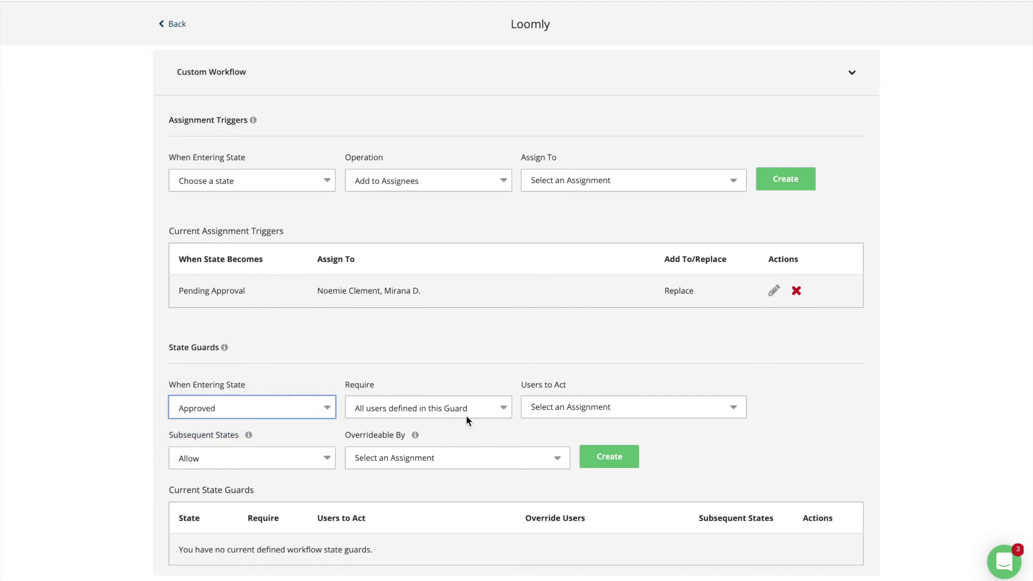
pyautogui.click(487, 409)
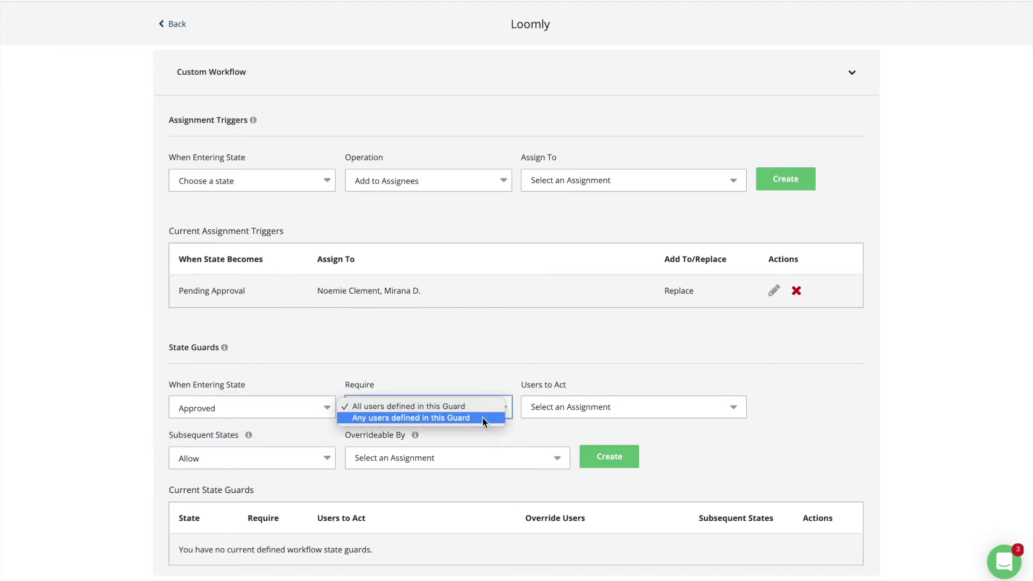
pyautogui.click(477, 407)
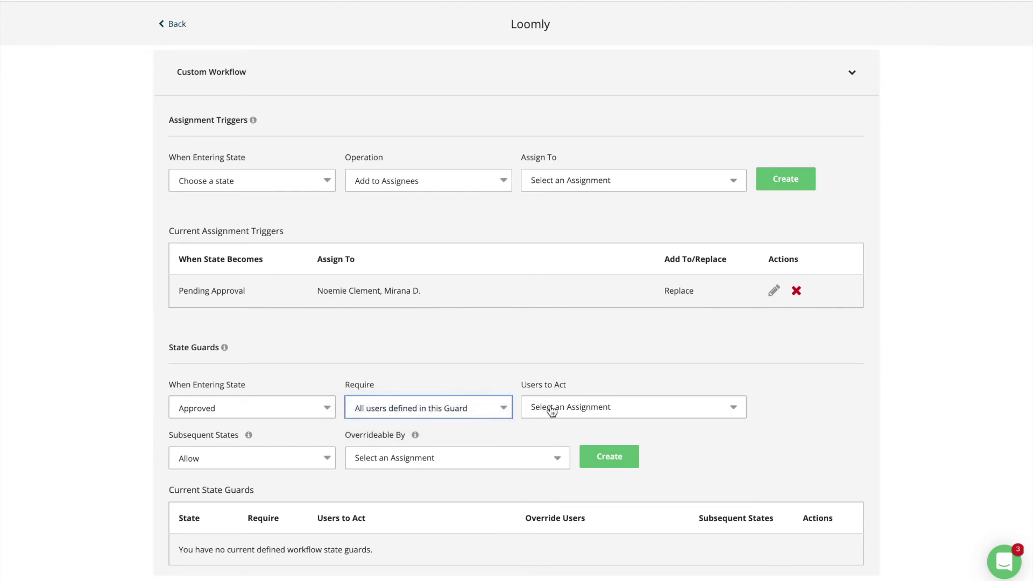
pyautogui.click(580, 414)
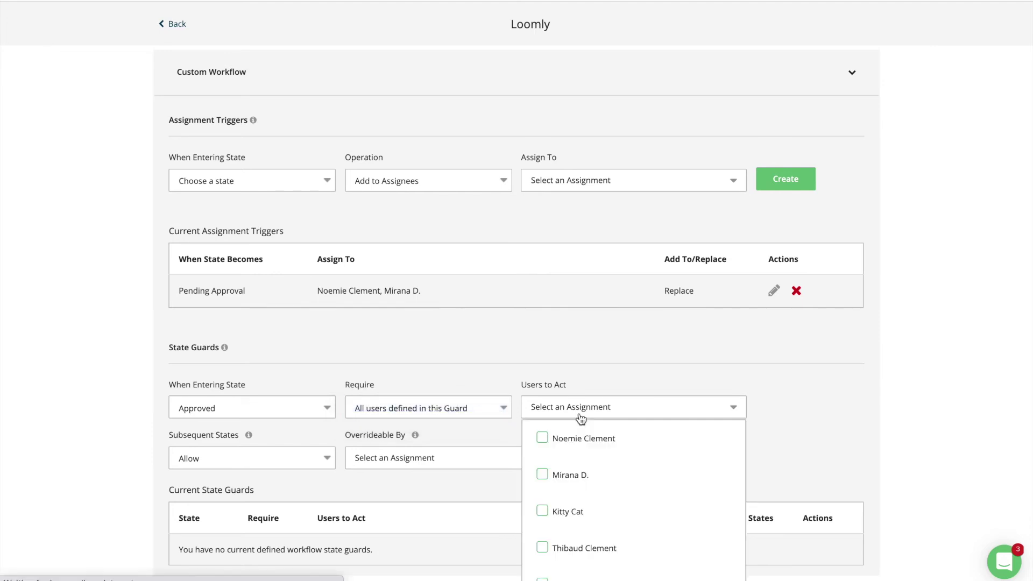
pyautogui.click(563, 515)
pyautogui.click(563, 548)
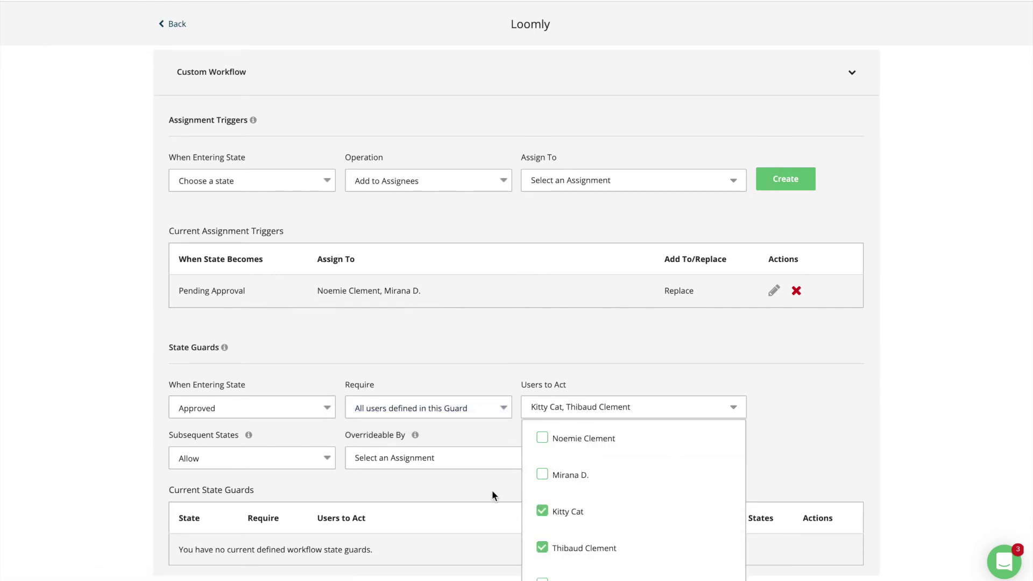
pyautogui.click(491, 489)
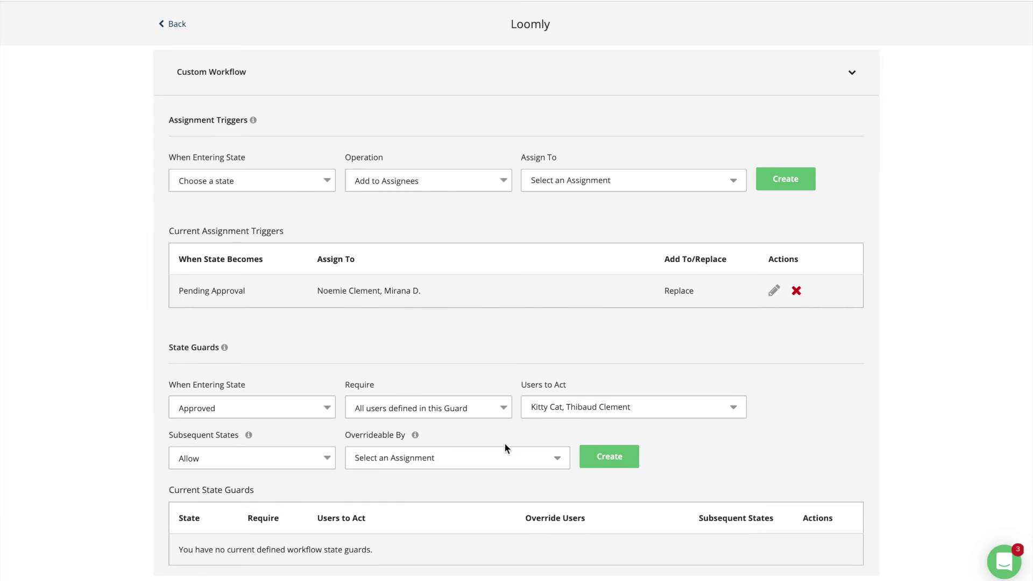
pyautogui.click(607, 457)
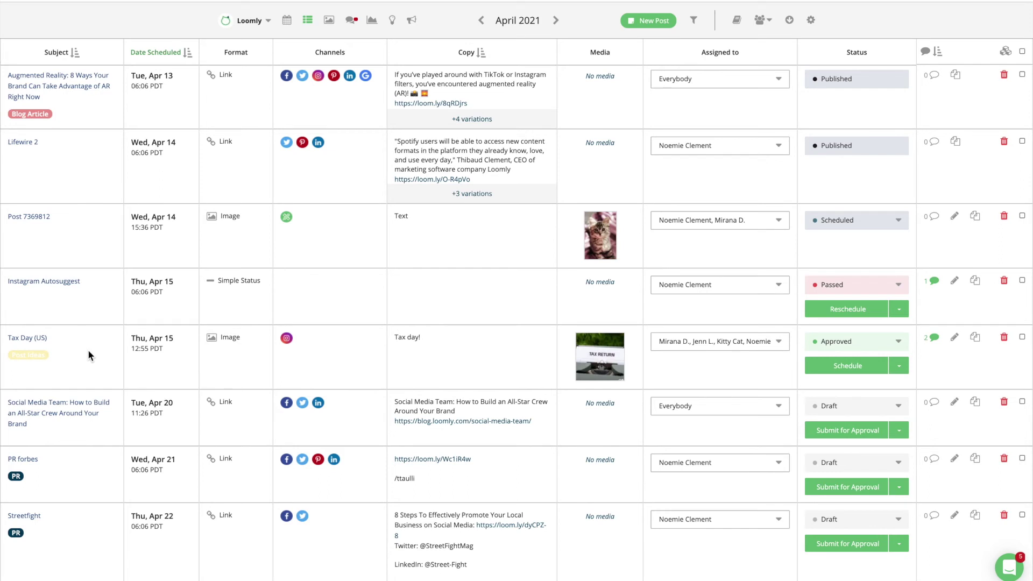
# - Open the approved Tax Day (US) post and review its assignees, comments and activity log
pyautogui.click(40, 342)
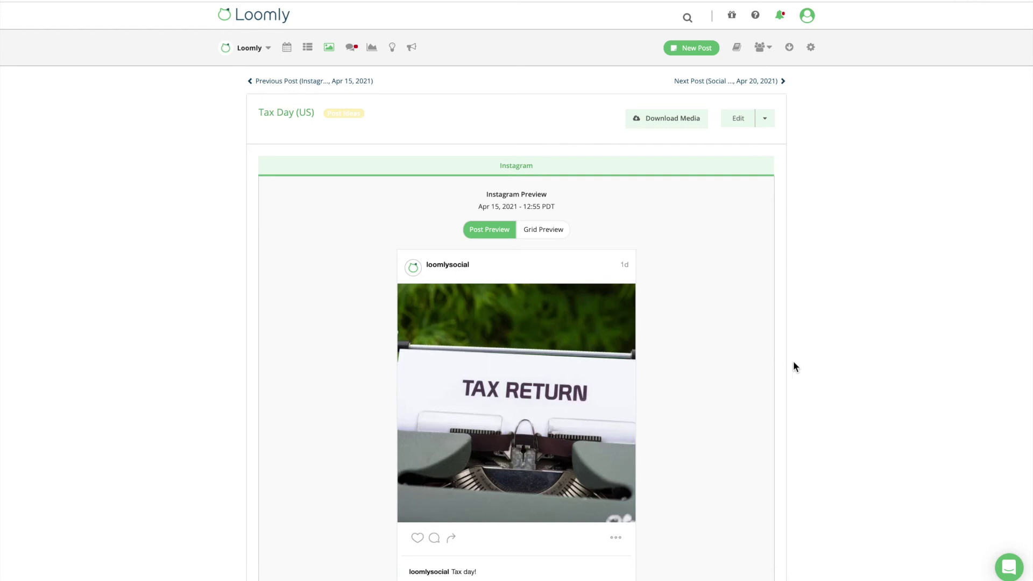
pyautogui.scroll(-3, 794, 363)
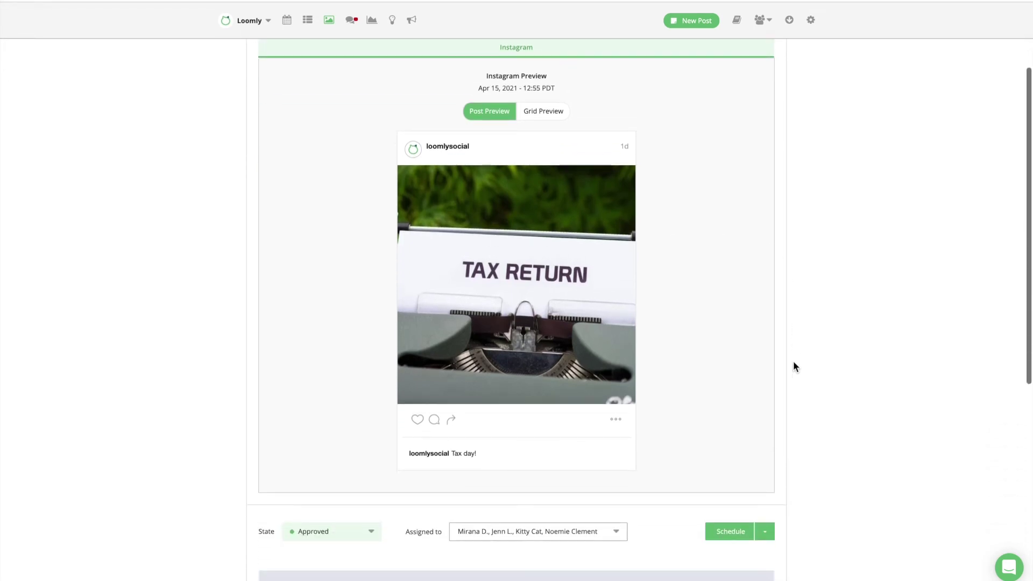
pyautogui.scroll(-3, 795, 365)
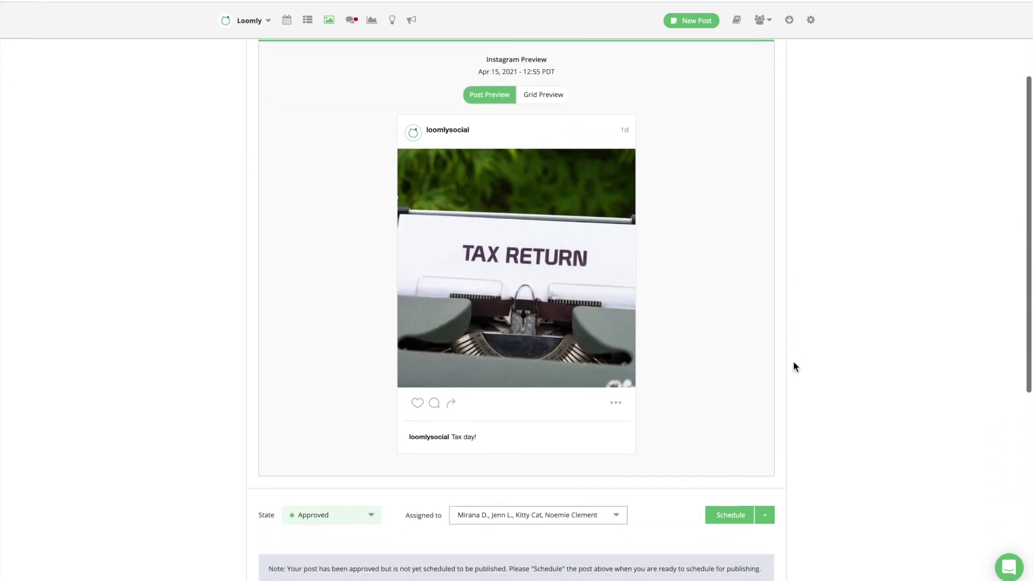
pyautogui.scroll(-3, 792, 354)
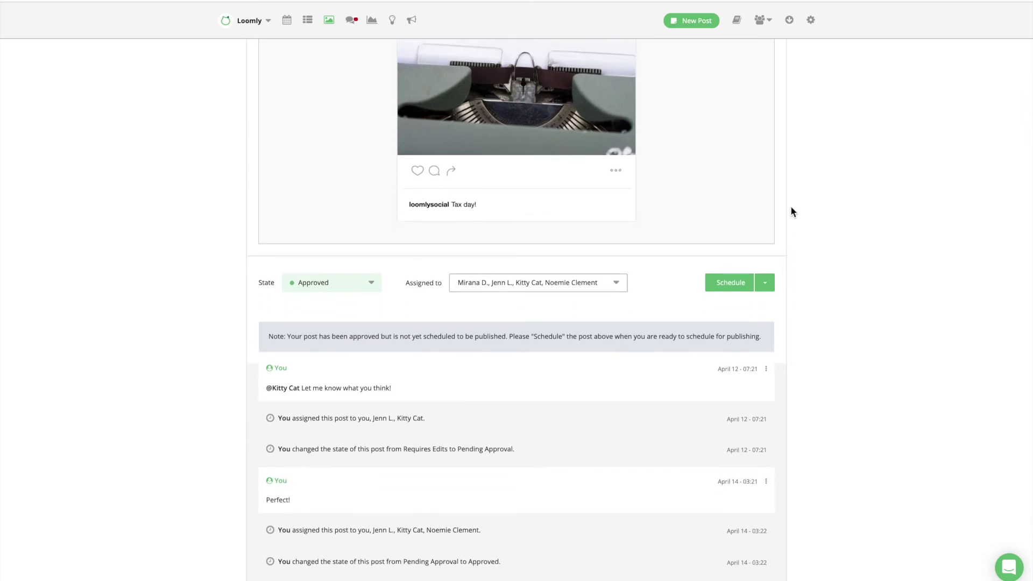
pyautogui.scroll(-3, 866, 316)
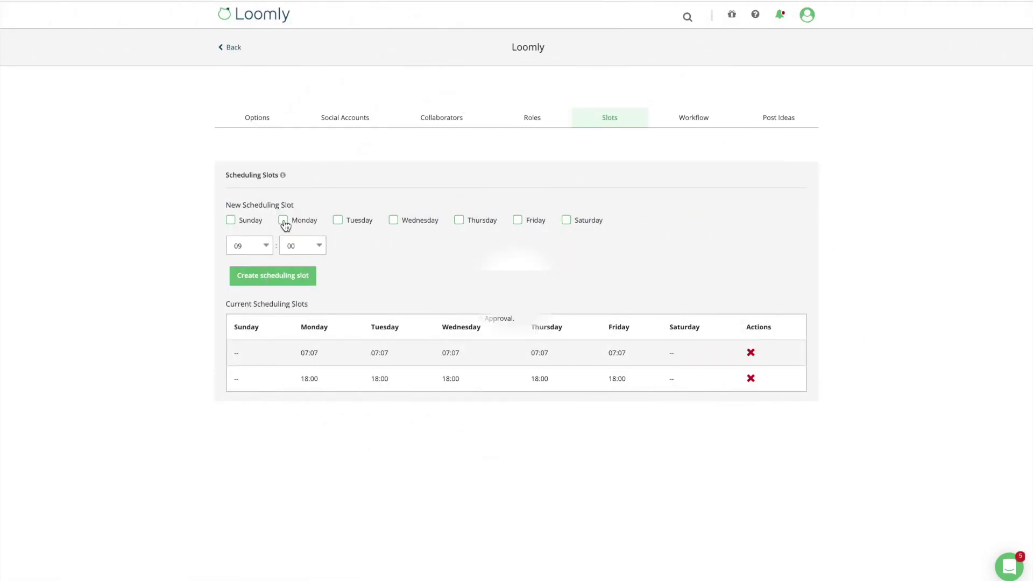
# - Create a 13:00 scheduling slot for Monday, Wednesday and Thursday
pyautogui.click(284, 221)
pyautogui.click(394, 222)
pyautogui.click(459, 221)
pyautogui.click(263, 246)
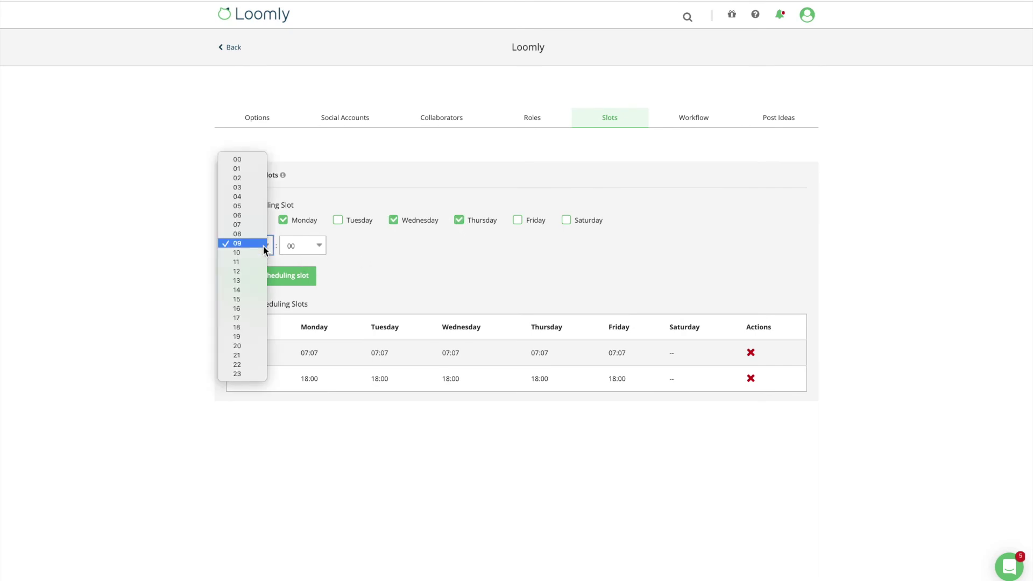
pyautogui.click(252, 281)
pyautogui.click(280, 277)
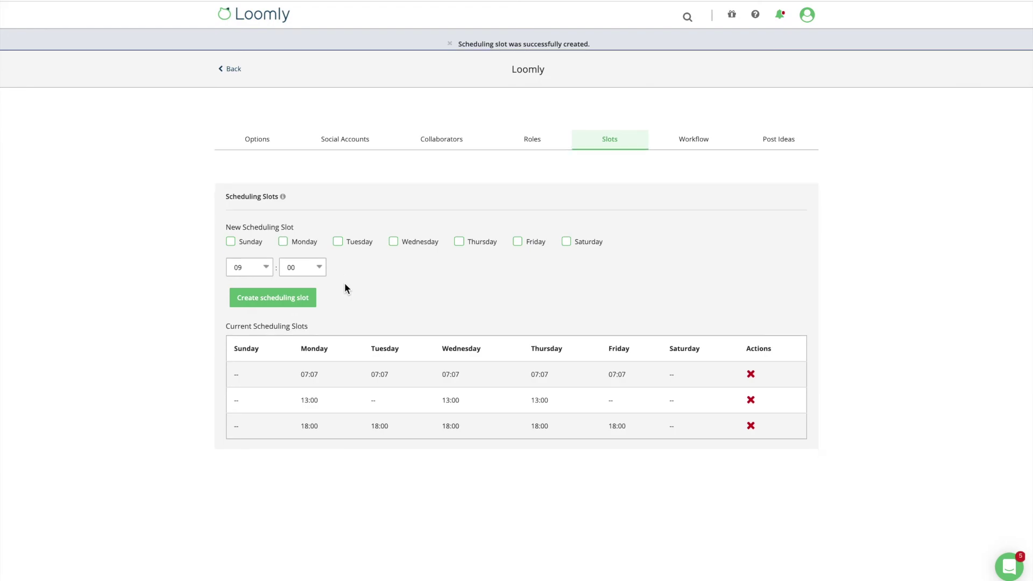
# - Start a new post from the calendar and view its suggested slot times
pyautogui.click(229, 47)
pyautogui.click(630, 48)
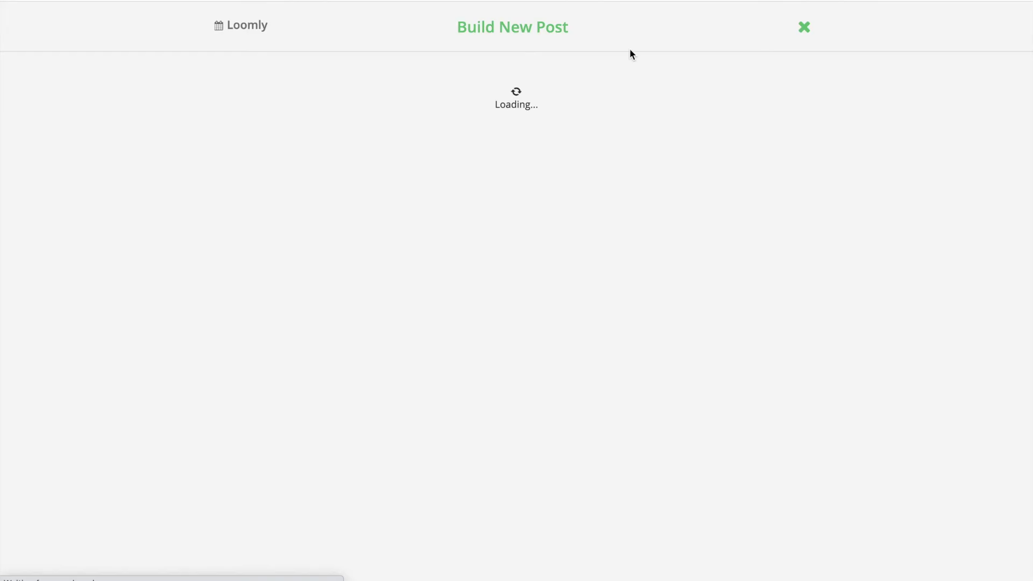
pyautogui.click(654, 130)
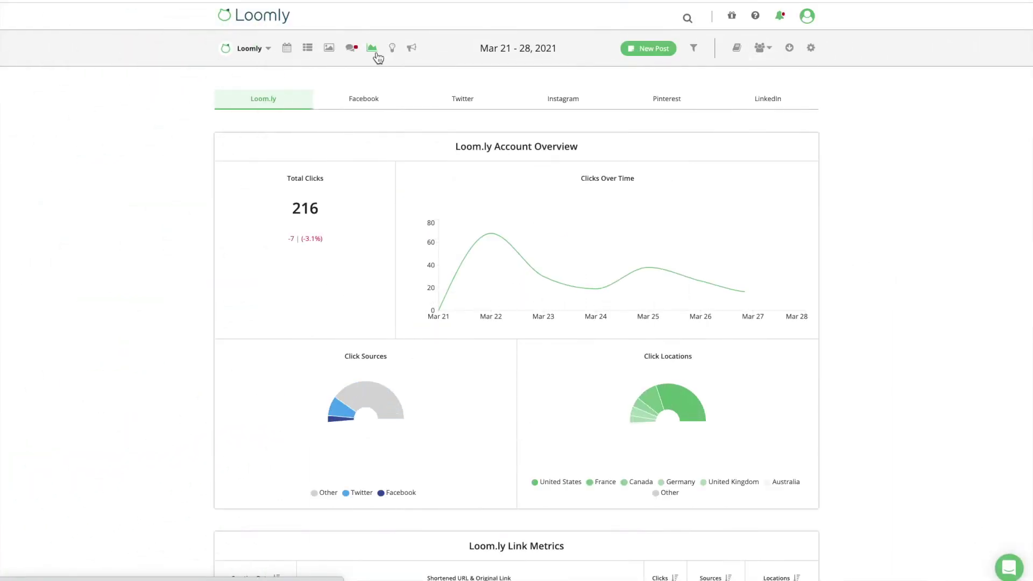
# - Review Facebook analytics: 4 posts published, 26,183 total likes, 627 reach, and post metrics
pyautogui.click(365, 102)
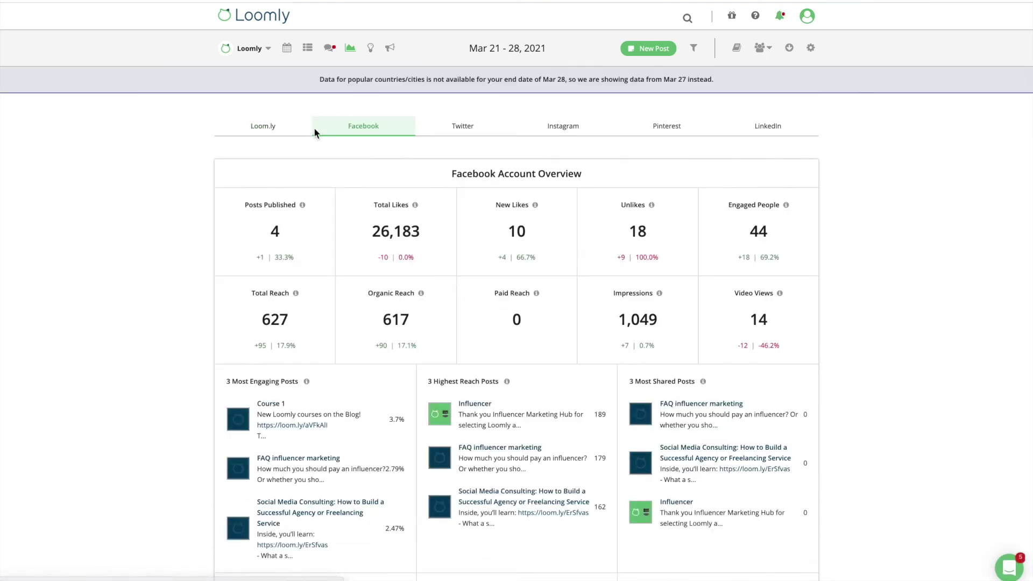
pyautogui.scroll(-5, 181, 254)
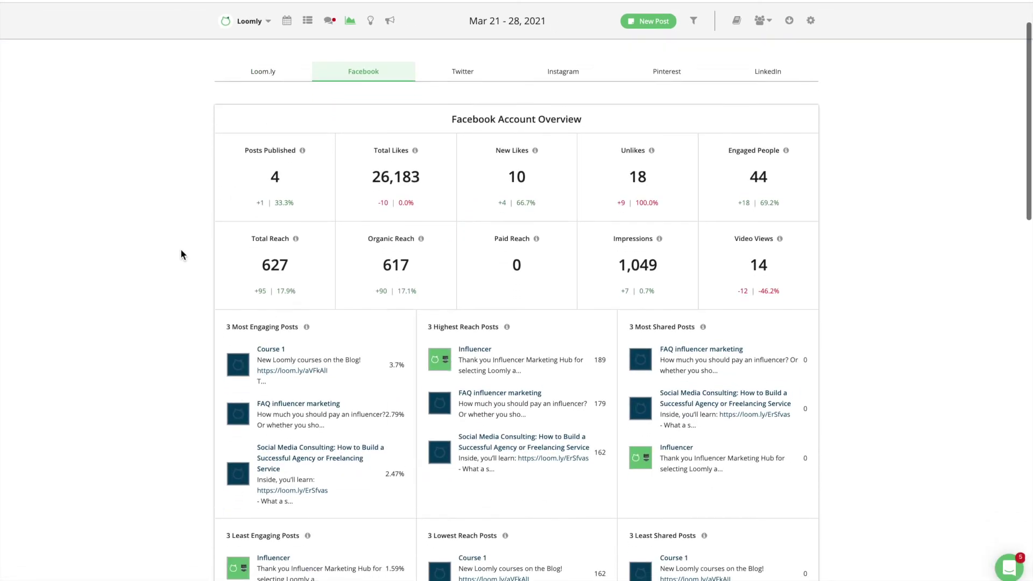
pyautogui.scroll(-5, 181, 250)
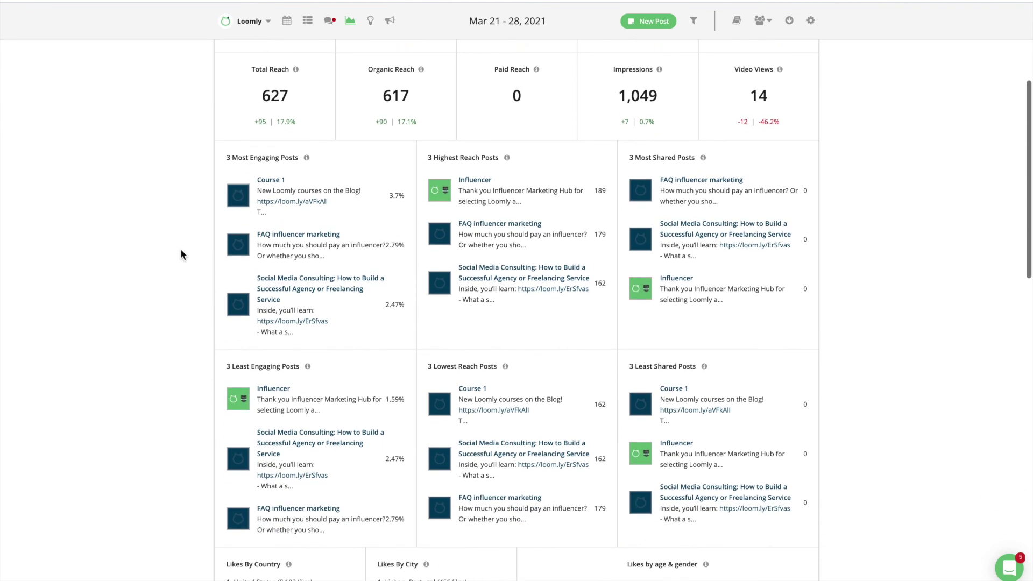
pyautogui.scroll(-5, 181, 248)
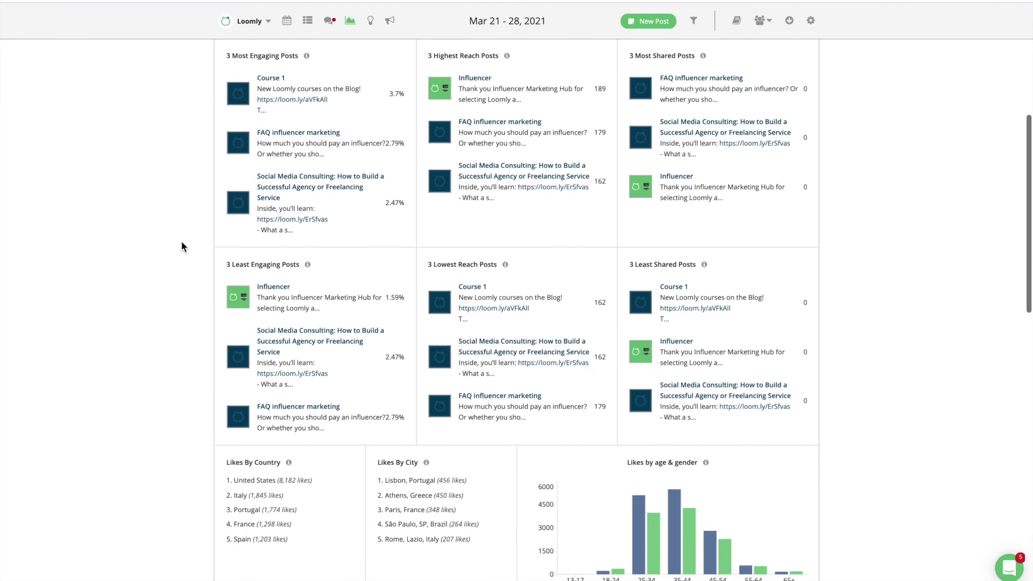
pyautogui.scroll(-2, 182, 246)
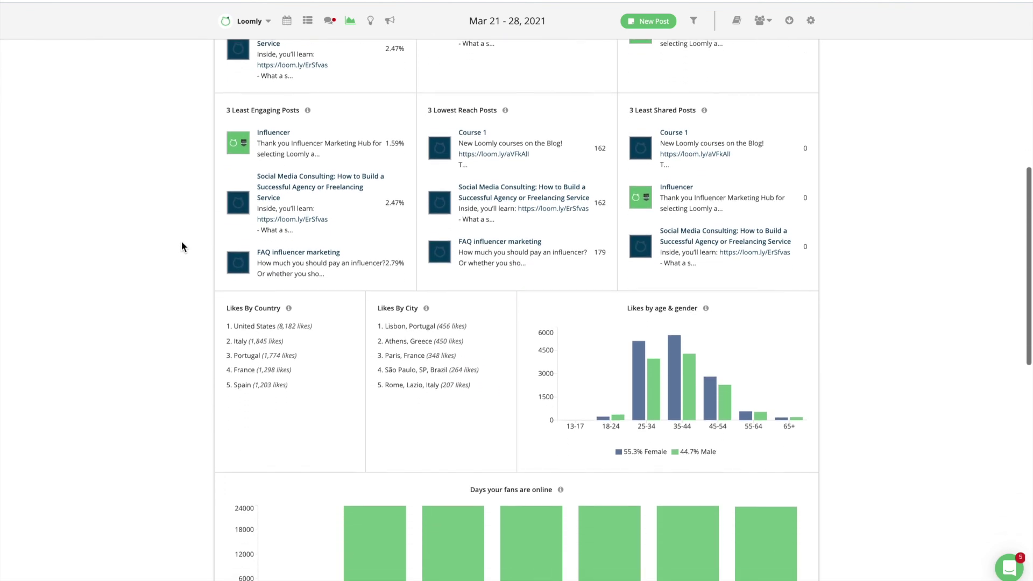
pyautogui.scroll(-3, 182, 244)
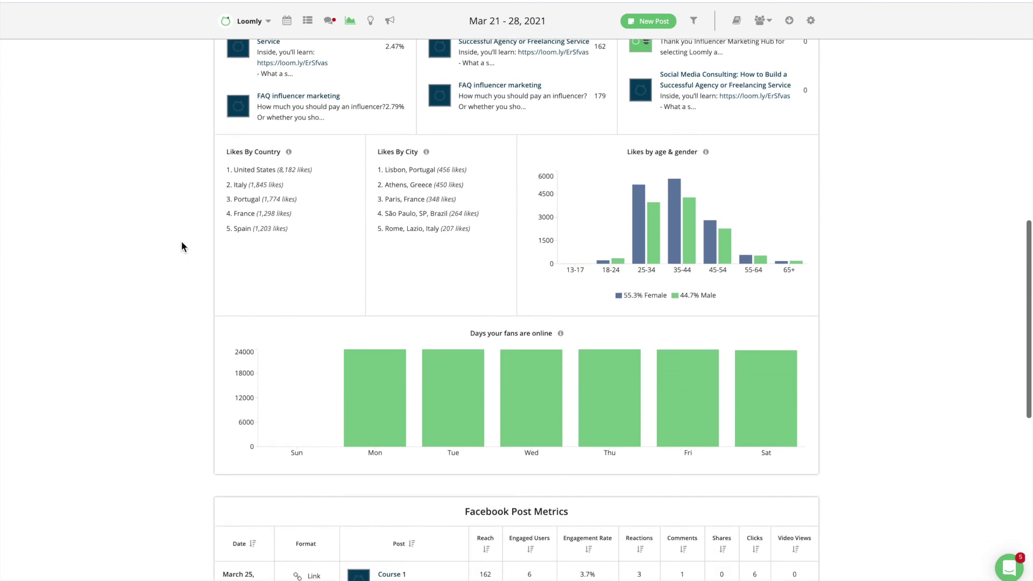
pyautogui.scroll(-3, 182, 243)
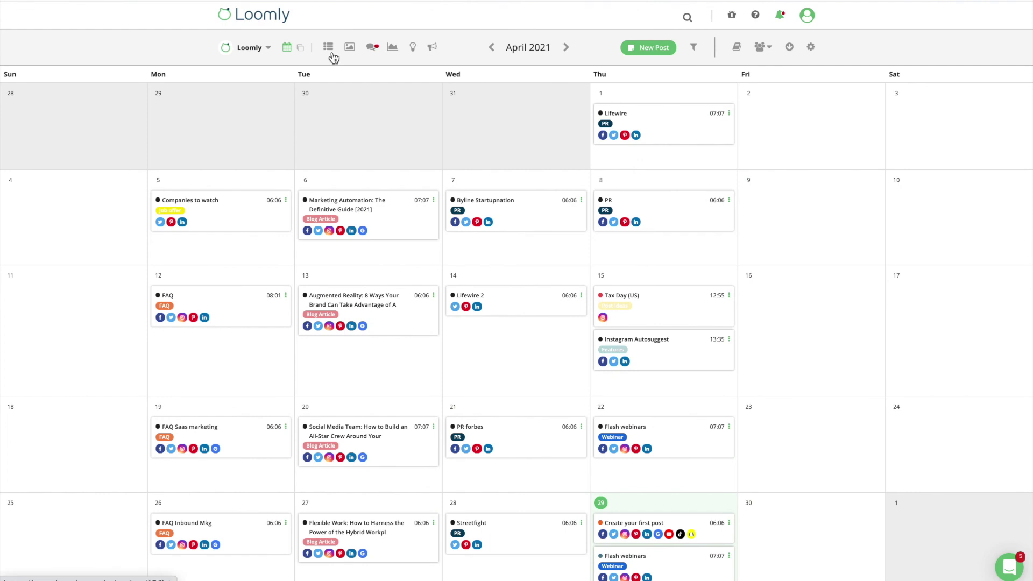
# - Find Tax Day (US) in the post list and check its Passed state with no assignees
pyautogui.click(332, 54)
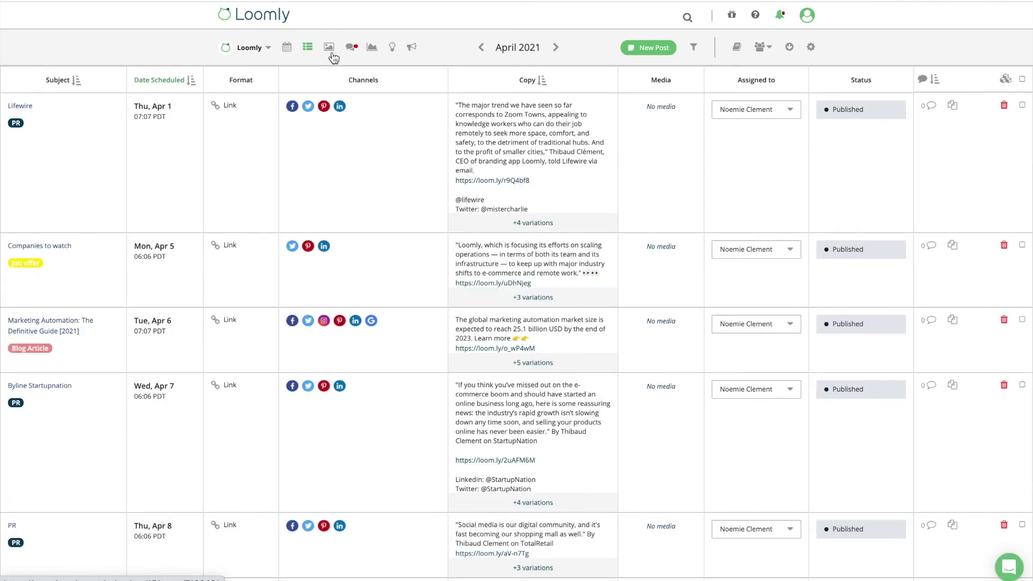
pyautogui.scroll(-2, 692, 213)
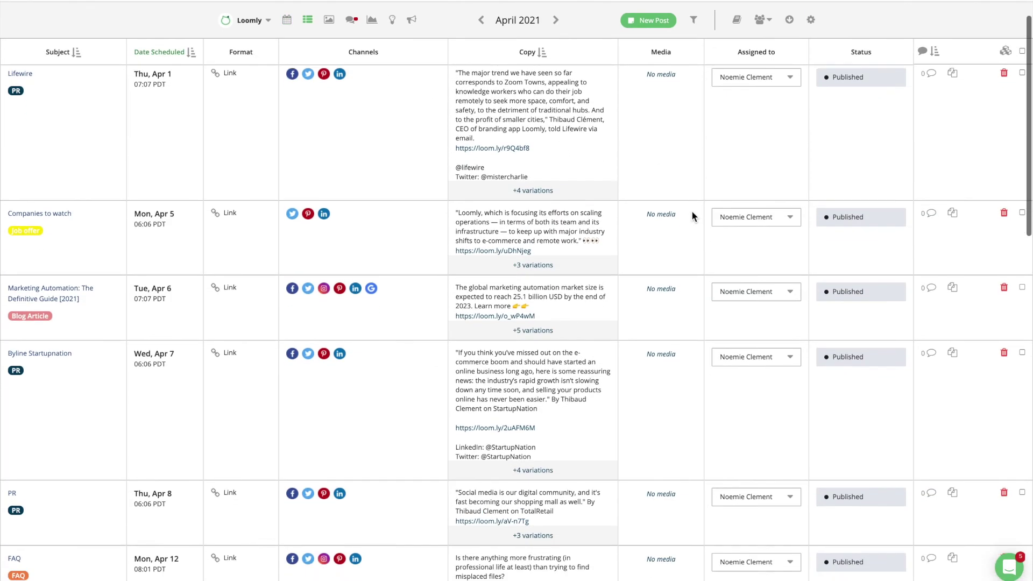
pyautogui.scroll(-3, 693, 212)
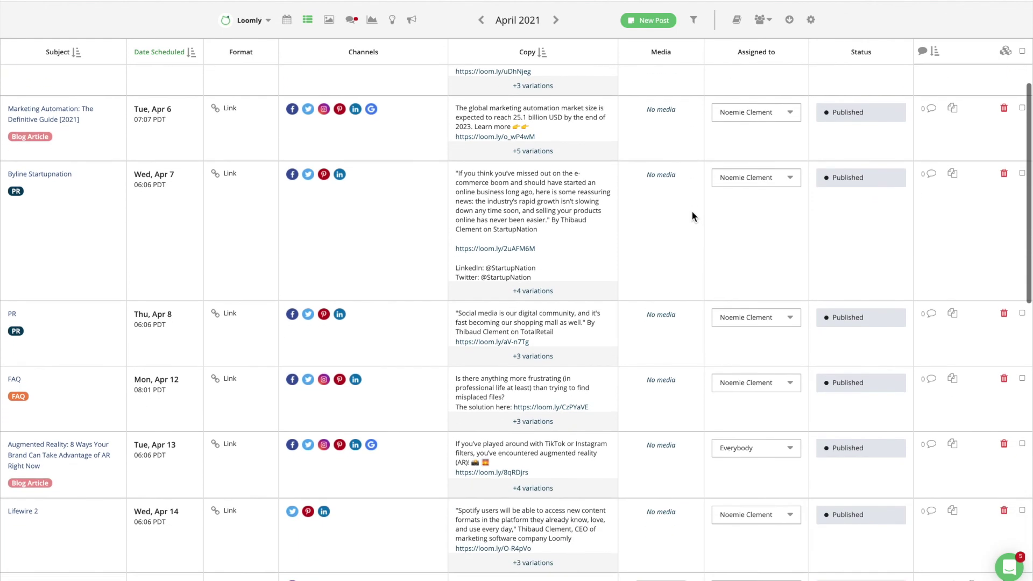
pyautogui.scroll(-1, 692, 211)
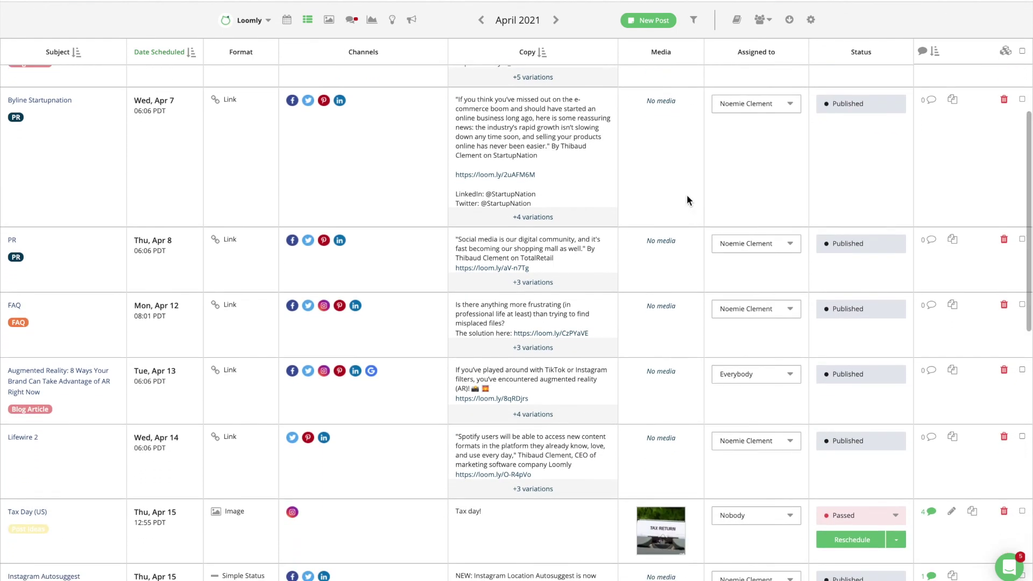
pyautogui.click(30, 512)
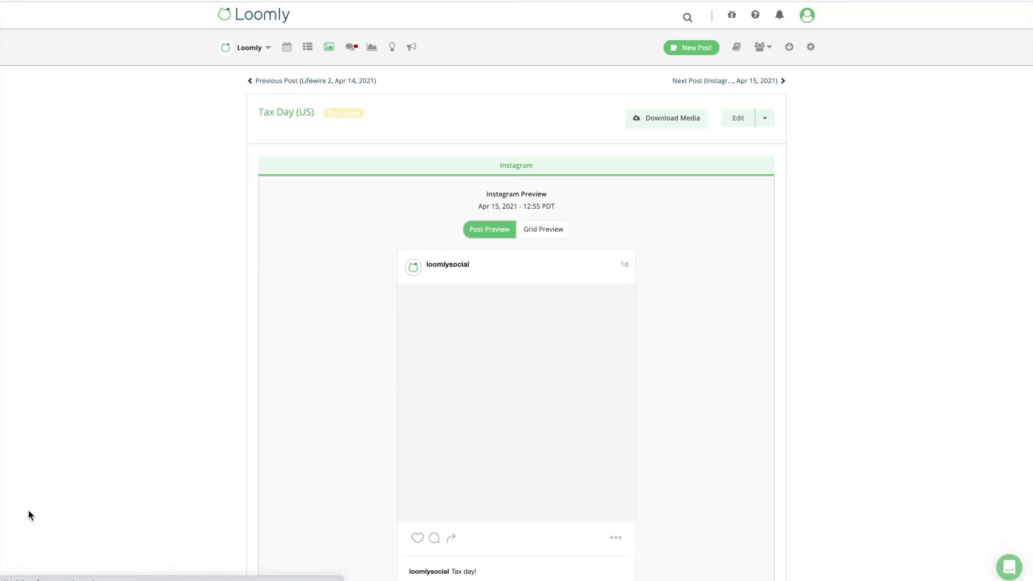
pyautogui.scroll(-1, 235, 407)
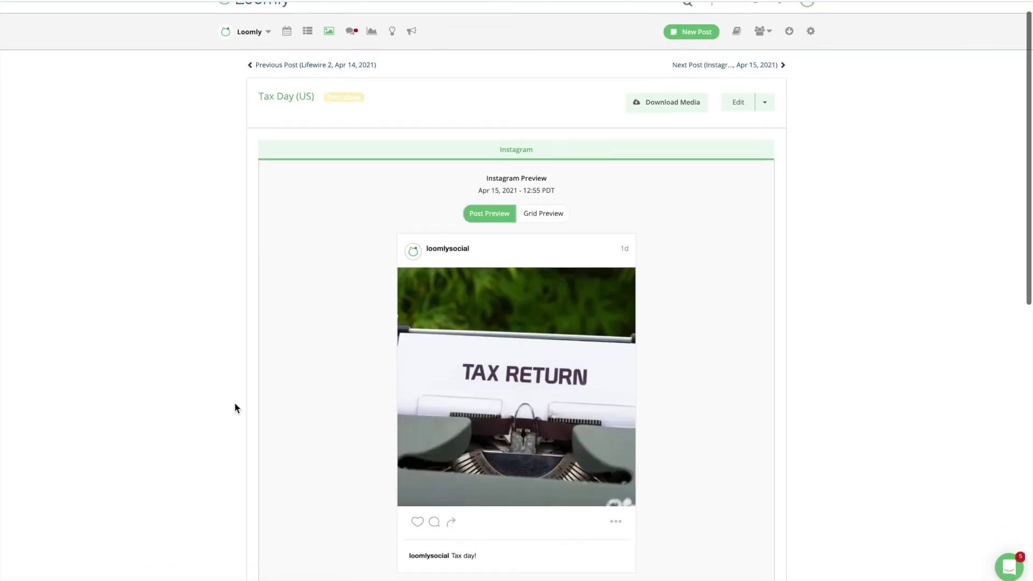
pyautogui.scroll(-3, 235, 407)
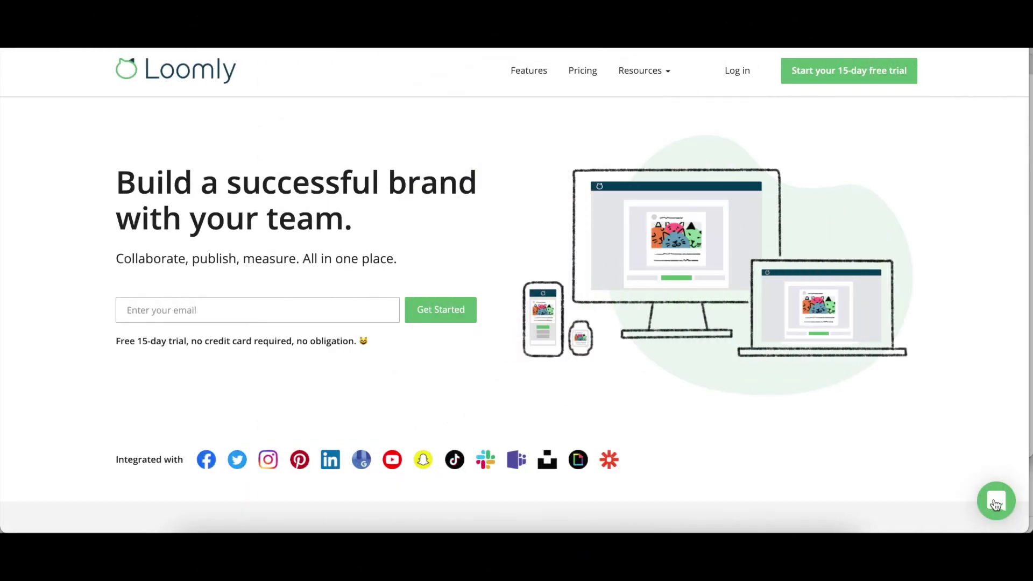
# - Start a new support chat conversation and draft the greeting 'Hi!'
pyautogui.click(996, 503)
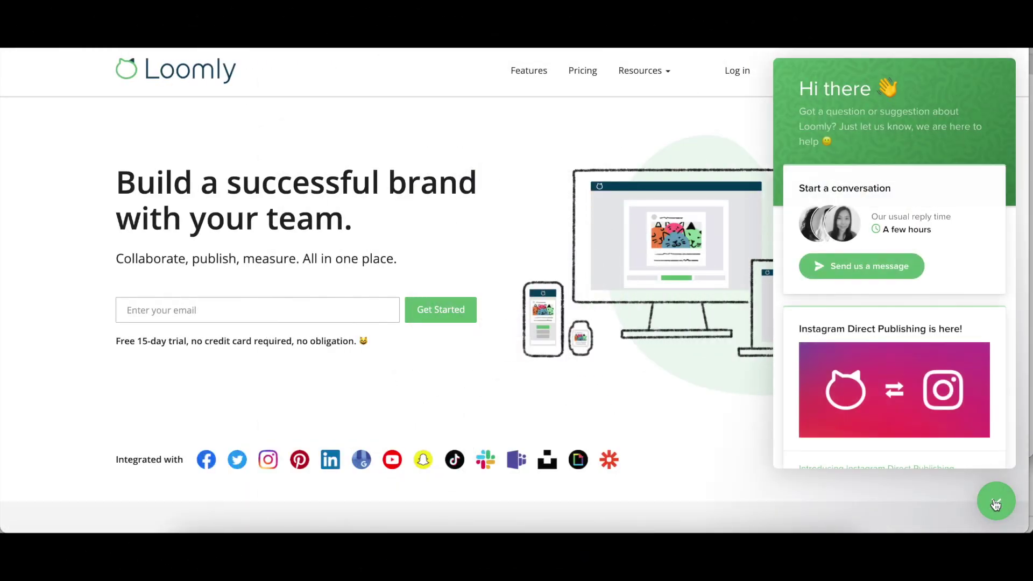
pyautogui.click(882, 269)
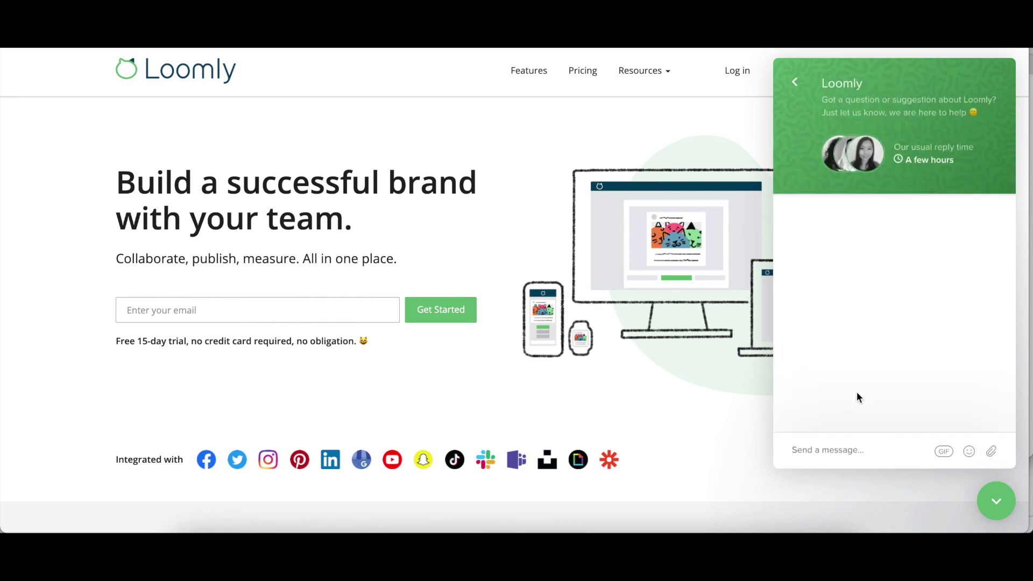
pyautogui.write('Hi!')
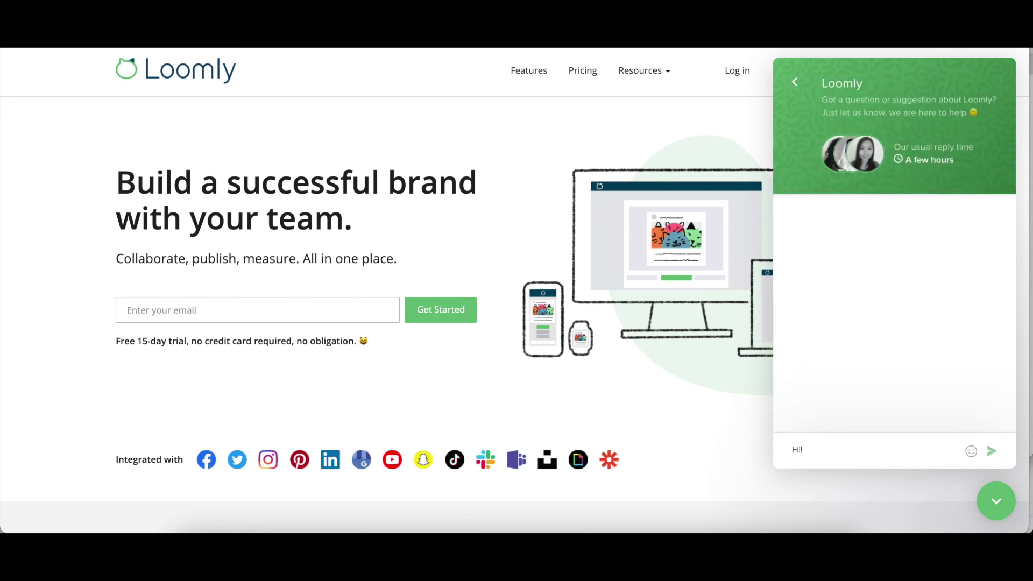